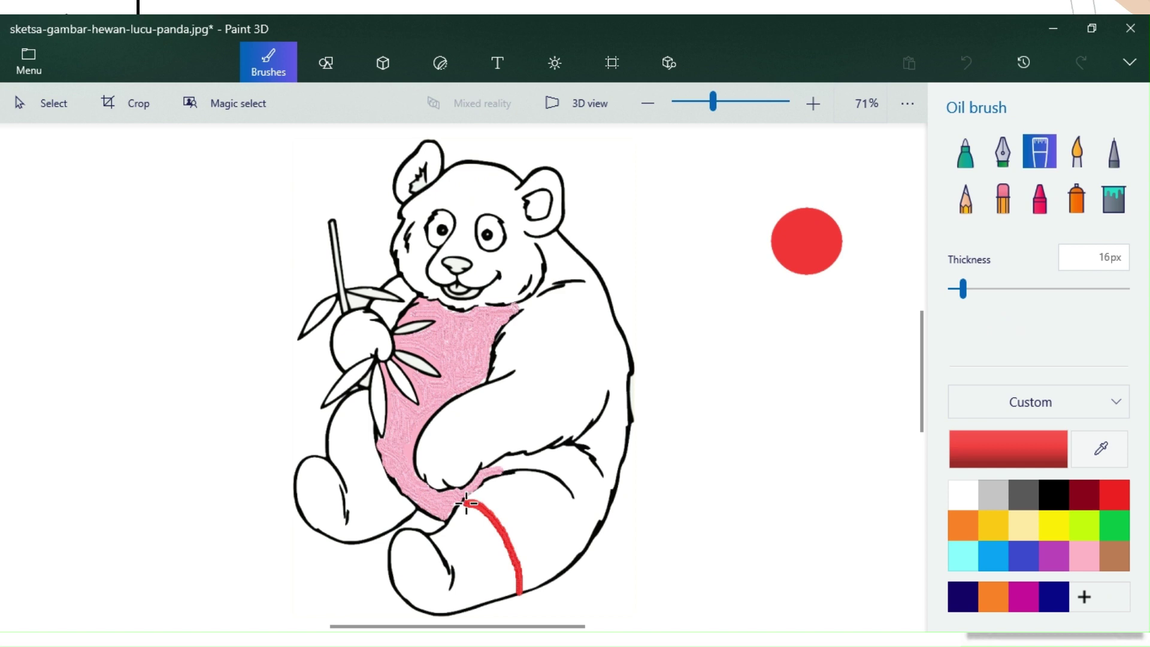
Paint the lower leg and foot nearest the viewer red with the Oil brush, then Fill the leftover white gaps.
mouse_move(467, 503)
left_mouse_down()
mouse_move(461, 533)
mouse_move(474, 518)
mouse_move(459, 551)
mouse_move(471, 519)
mouse_move(464, 551)
mouse_move(474, 521)
mouse_move(476, 560)
mouse_move(479, 517)
mouse_move(493, 552)
mouse_move(475, 509)
mouse_move(502, 564)
mouse_move(498, 539)
mouse_move(511, 557)
mouse_move(509, 586)
mouse_move(496, 590)
mouse_move(514, 588)
mouse_move(461, 599)
mouse_move(509, 580)
mouse_move(509, 561)
mouse_move(507, 587)
mouse_move(503, 553)
mouse_move(504, 582)
mouse_move(488, 553)
mouse_move(491, 580)
mouse_move(491, 536)
mouse_move(479, 575)
mouse_move(492, 589)
mouse_move(464, 599)
mouse_move(472, 573)
mouse_move(482, 584)
mouse_move(473, 543)
mouse_move(470, 590)
mouse_move(456, 522)
mouse_move(446, 535)
mouse_move(464, 513)
mouse_move(436, 538)
left_mouse_up()
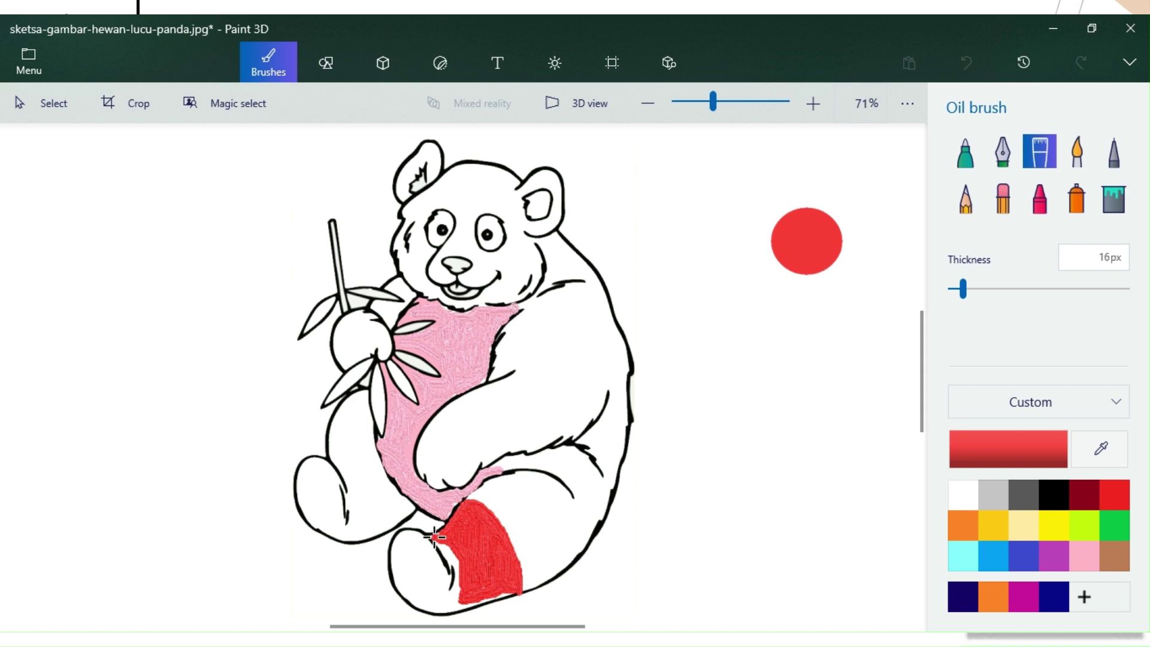
mouse_move(436, 538)
left_mouse_down()
mouse_move(462, 571)
mouse_move(449, 600)
mouse_move(463, 601)
mouse_move(430, 603)
mouse_move(412, 589)
mouse_move(407, 549)
mouse_move(432, 565)
mouse_move(441, 593)
mouse_move(439, 560)
mouse_move(410, 540)
mouse_move(402, 586)
mouse_move(401, 541)
mouse_move(416, 588)
mouse_move(412, 551)
mouse_move(423, 590)
mouse_move(427, 575)
mouse_move(422, 560)
mouse_move(421, 589)
mouse_move(437, 575)
mouse_move(431, 597)
mouse_move(446, 601)
mouse_move(433, 565)
left_mouse_up()
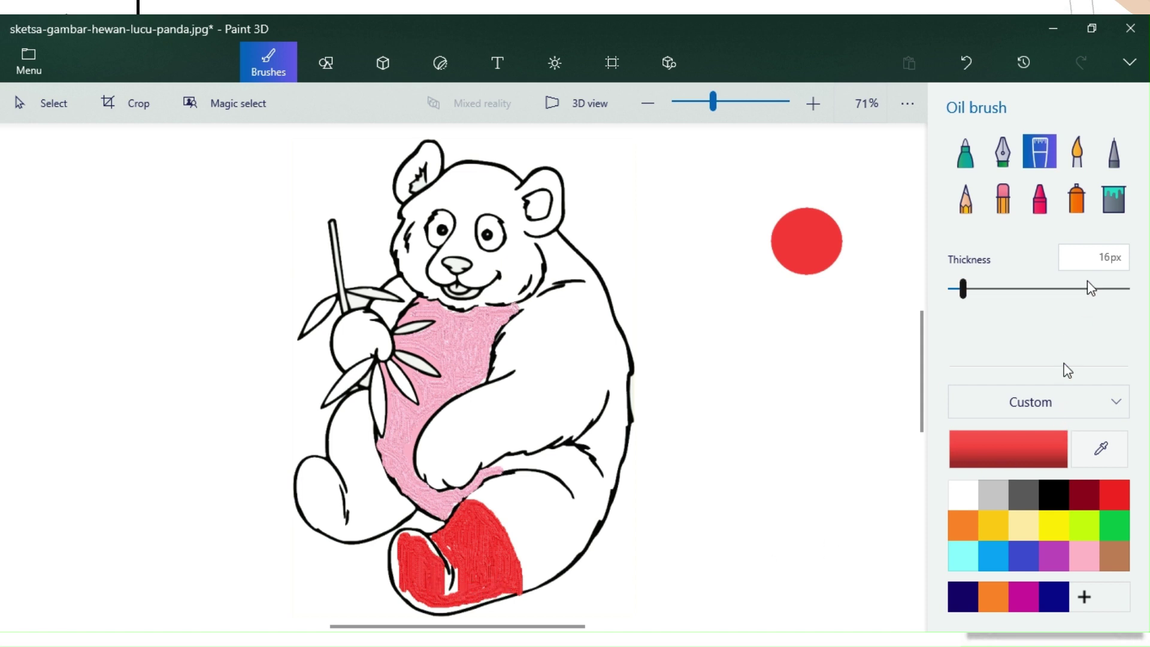
left_click(1114, 198)
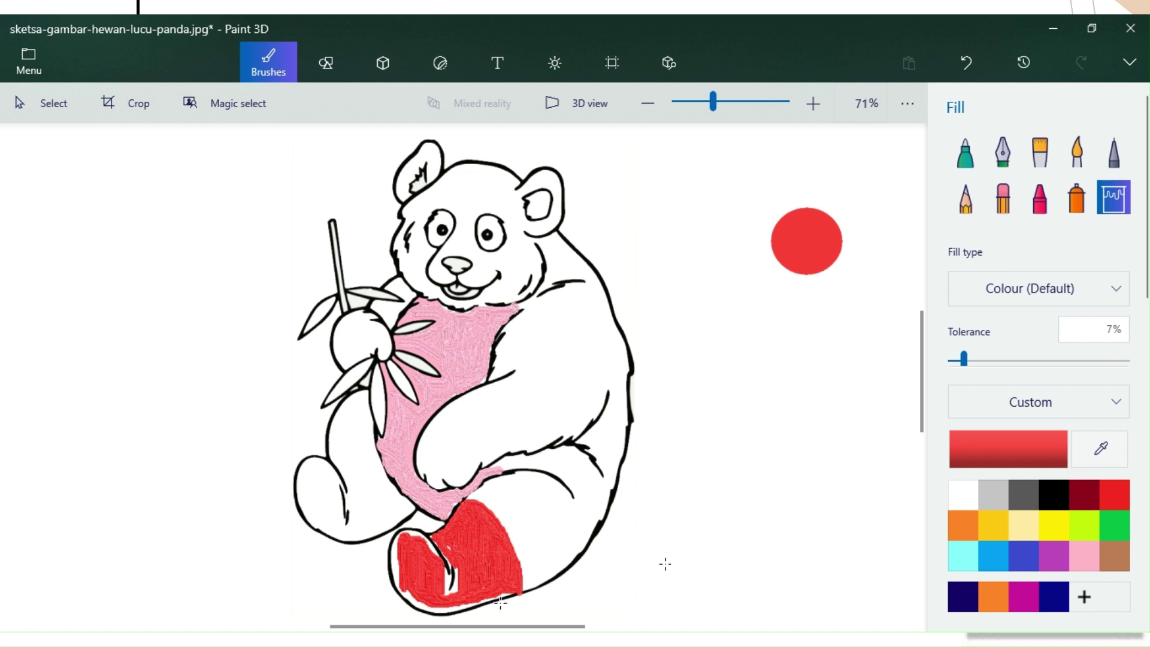
left_click(429, 610)
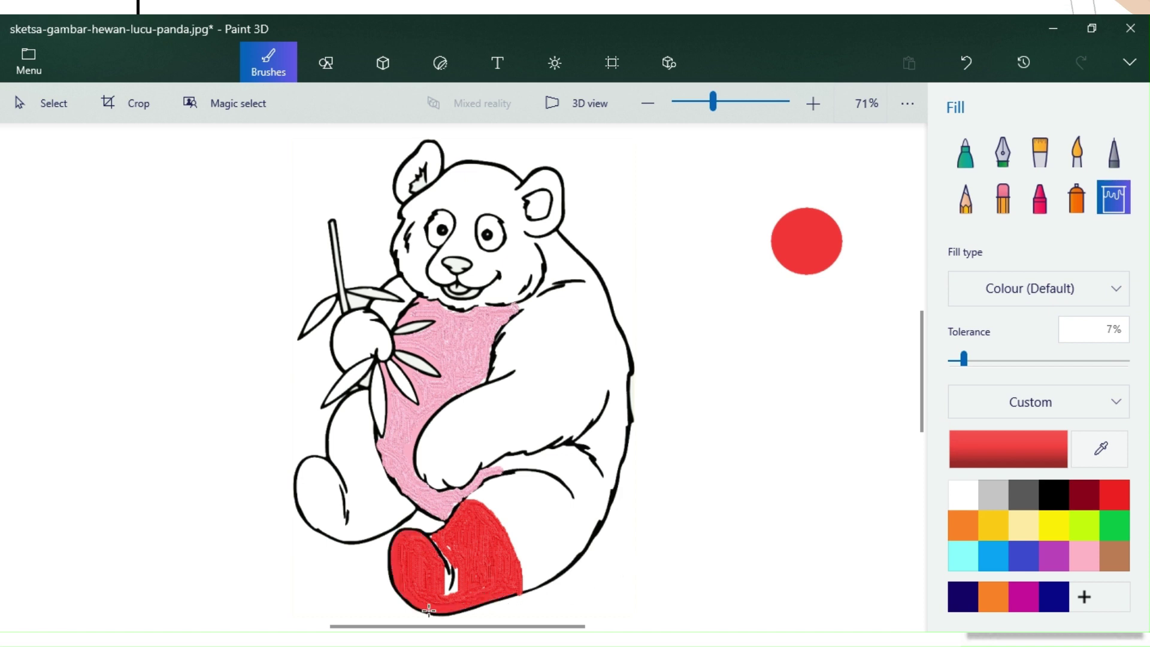
left_click(452, 587)
Paint the panda's other lower leg and foot red with the 16px Oil brush.
left_click(1040, 157)
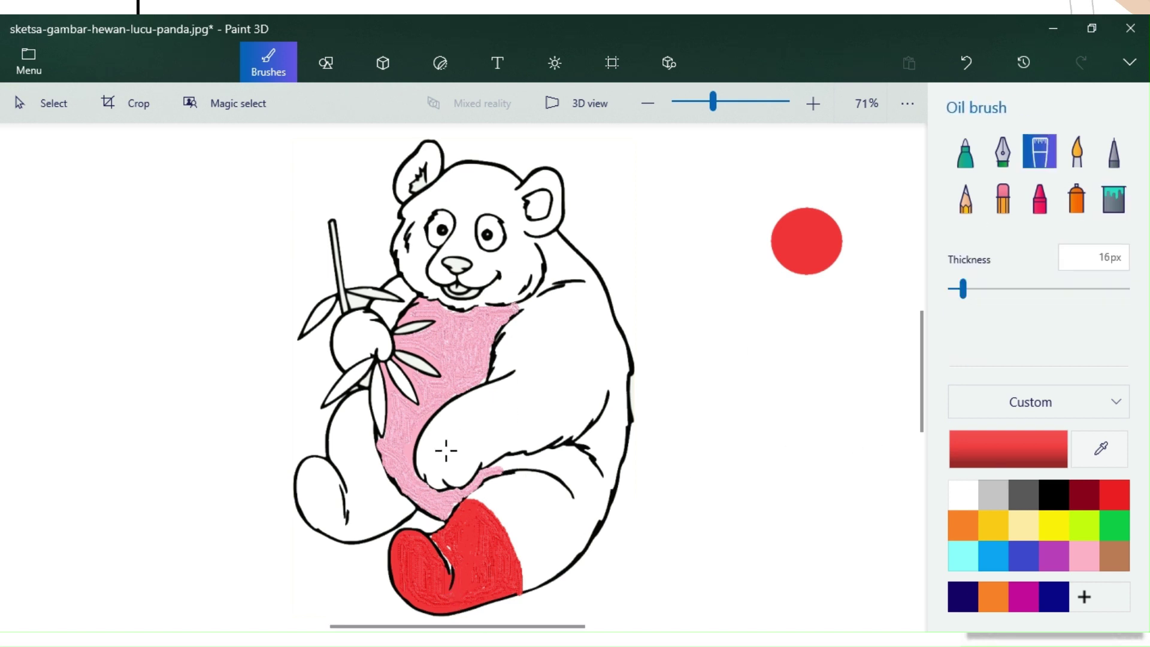
mouse_move(334, 426)
left_mouse_down()
mouse_move(373, 453)
mouse_move(334, 427)
mouse_move(348, 479)
mouse_move(356, 442)
mouse_move(361, 484)
mouse_move(362, 455)
mouse_move(383, 495)
mouse_move(375, 455)
mouse_move(393, 489)
left_mouse_up()
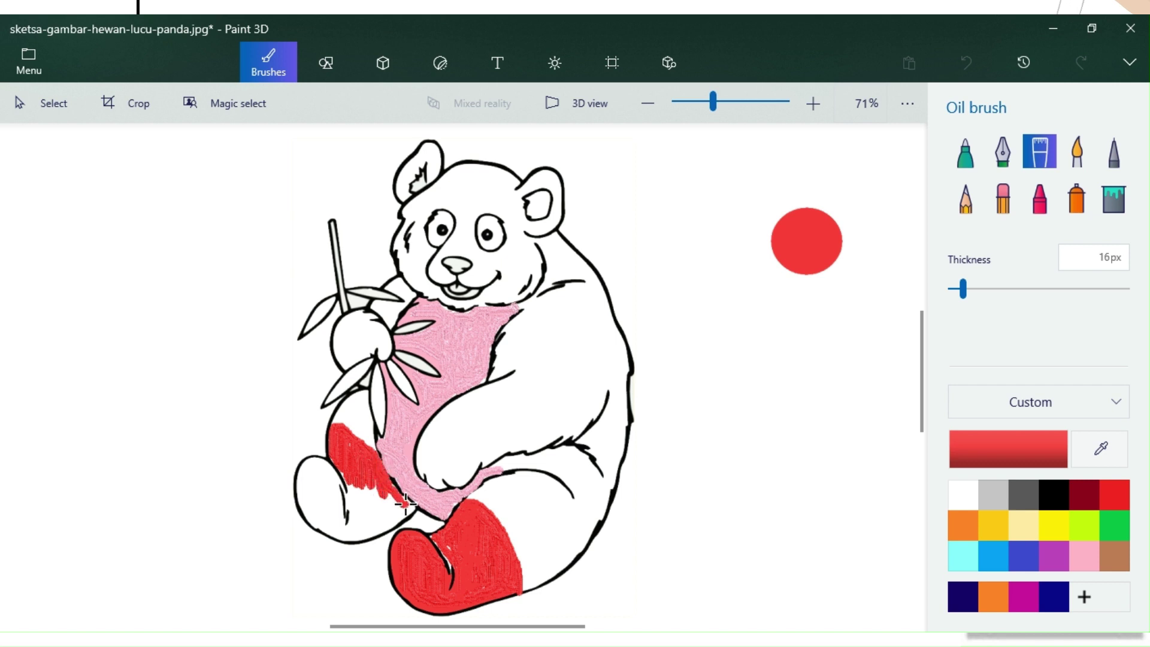
left_click_drag(410, 505, 400, 505)
left_click_drag(387, 526, 373, 526)
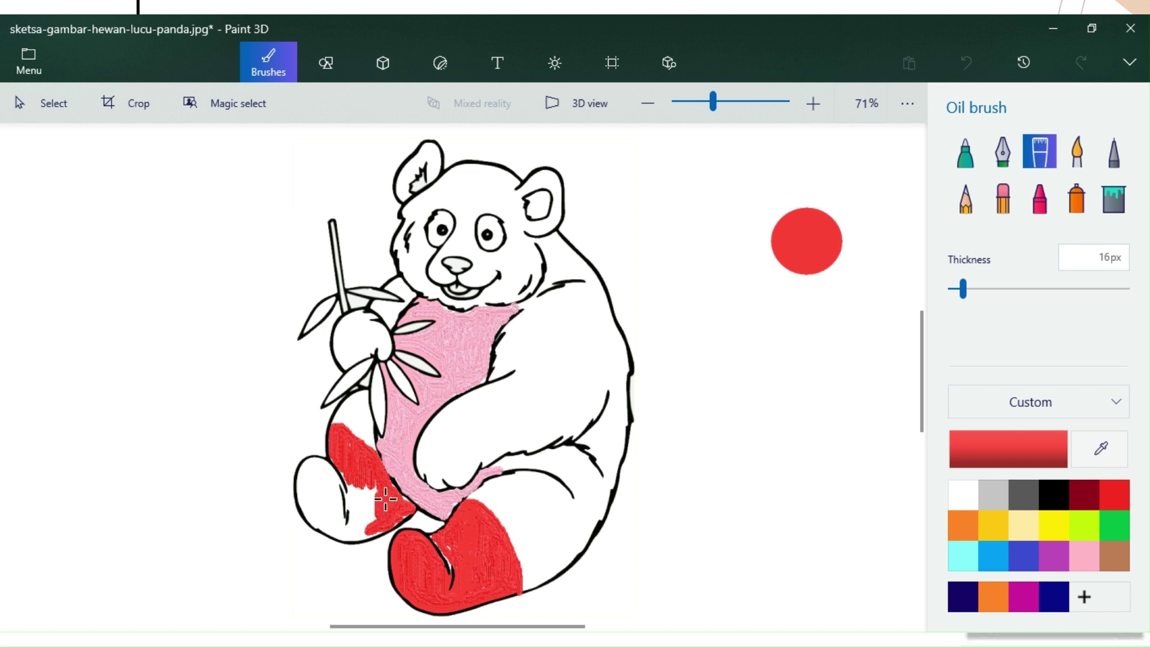
mouse_move(374, 508)
left_mouse_down()
mouse_move(368, 486)
mouse_move(358, 510)
mouse_move(357, 486)
mouse_move(367, 531)
mouse_move(351, 535)
mouse_move(387, 525)
mouse_move(347, 532)
left_mouse_up()
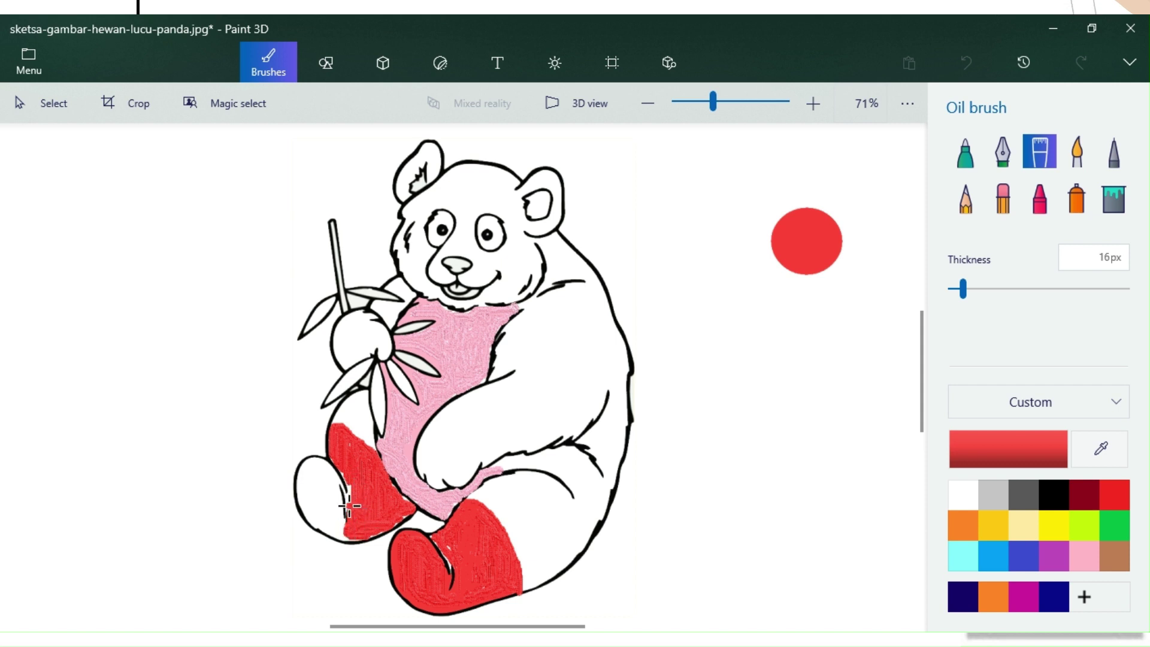
mouse_move(353, 495)
left_mouse_down()
mouse_move(342, 478)
mouse_move(370, 514)
mouse_move(360, 522)
left_mouse_up()
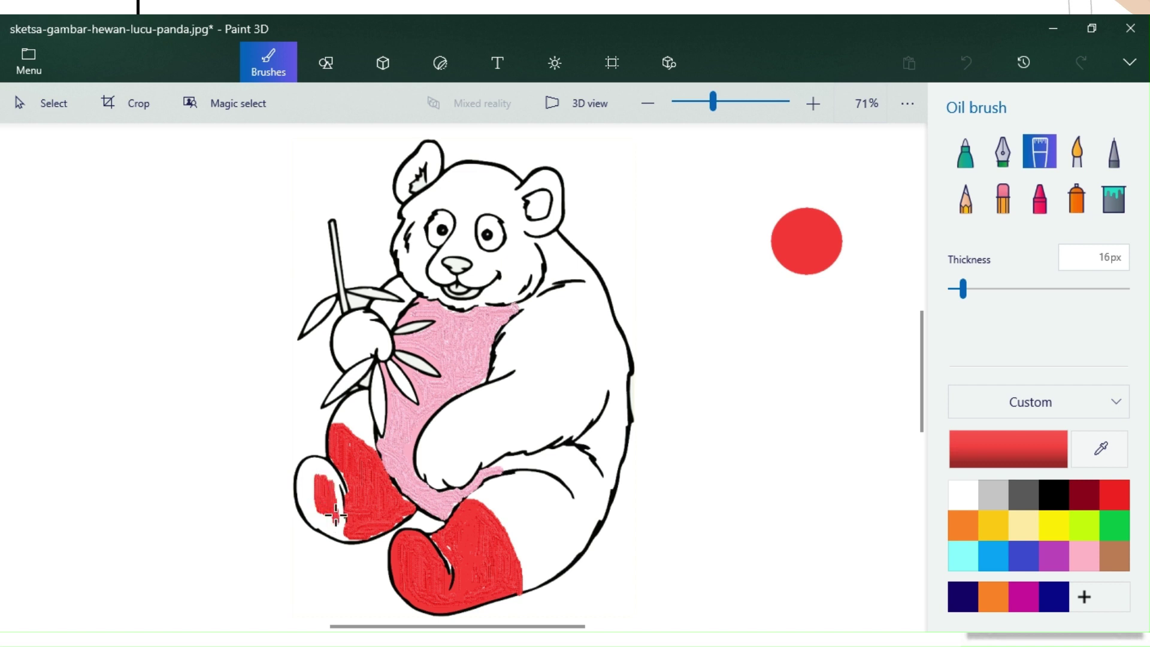
mouse_move(341, 524)
left_mouse_down()
mouse_move(316, 508)
mouse_move(331, 518)
mouse_move(330, 478)
mouse_move(316, 469)
mouse_move(313, 506)
mouse_move(307, 475)
mouse_move(325, 470)
mouse_move(313, 464)
mouse_move(304, 508)
mouse_move(345, 530)
left_mouse_up()
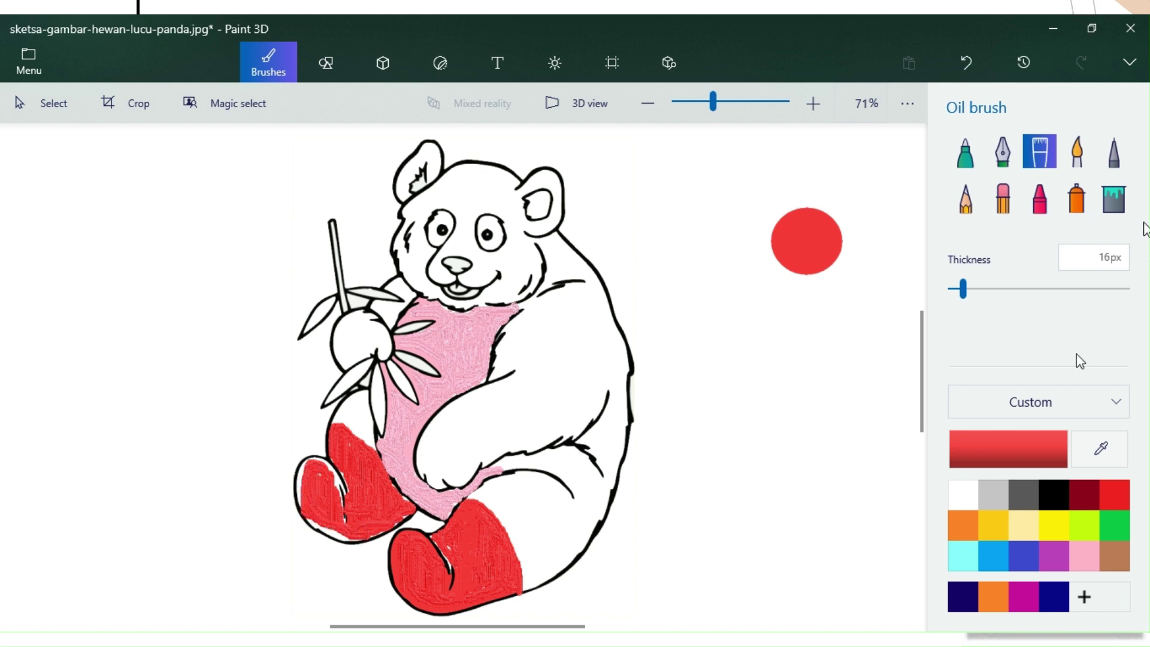
Use Fill to colour the remaining white gaps around that foot's sole red.
left_click(1114, 198)
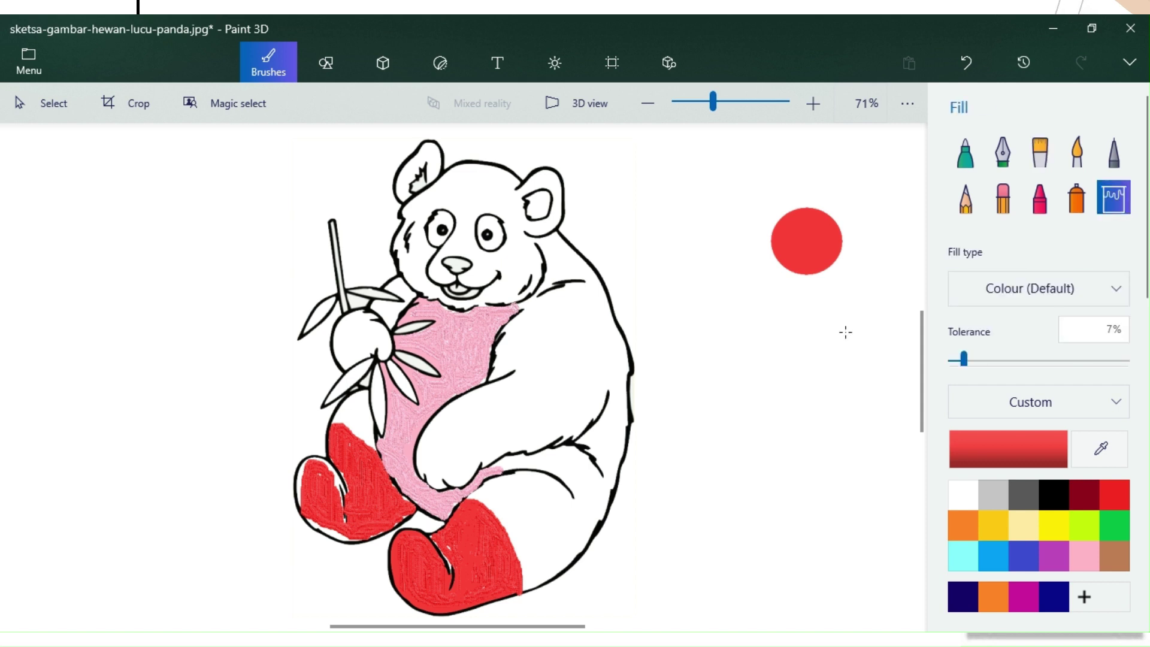
left_click(337, 487)
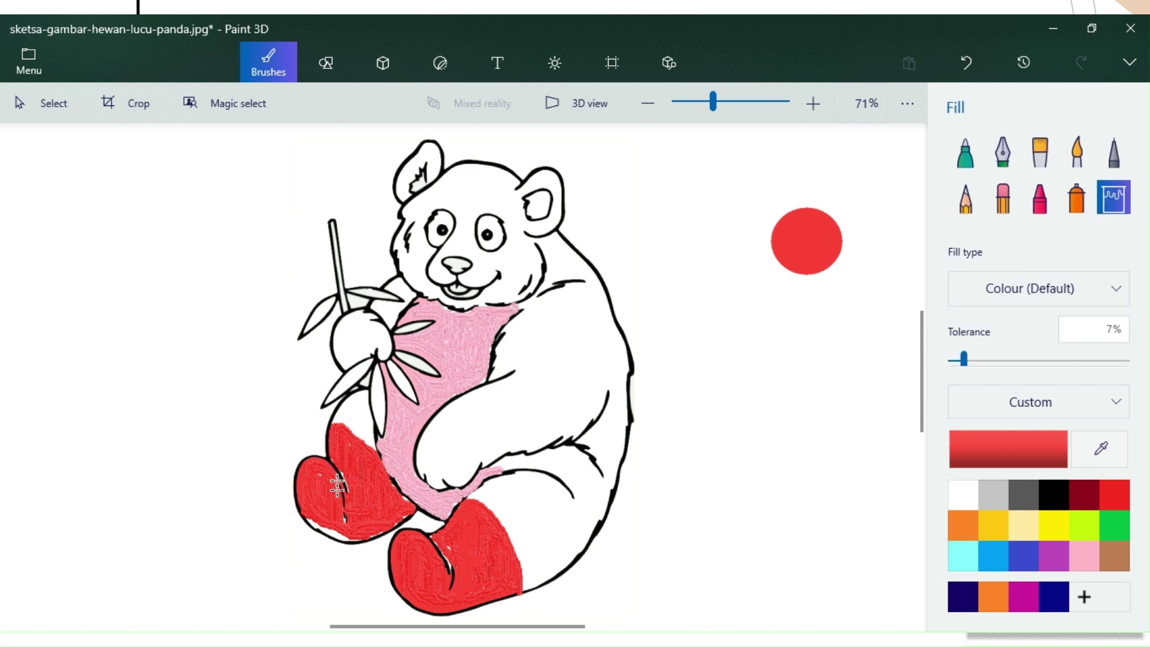
left_click(330, 531)
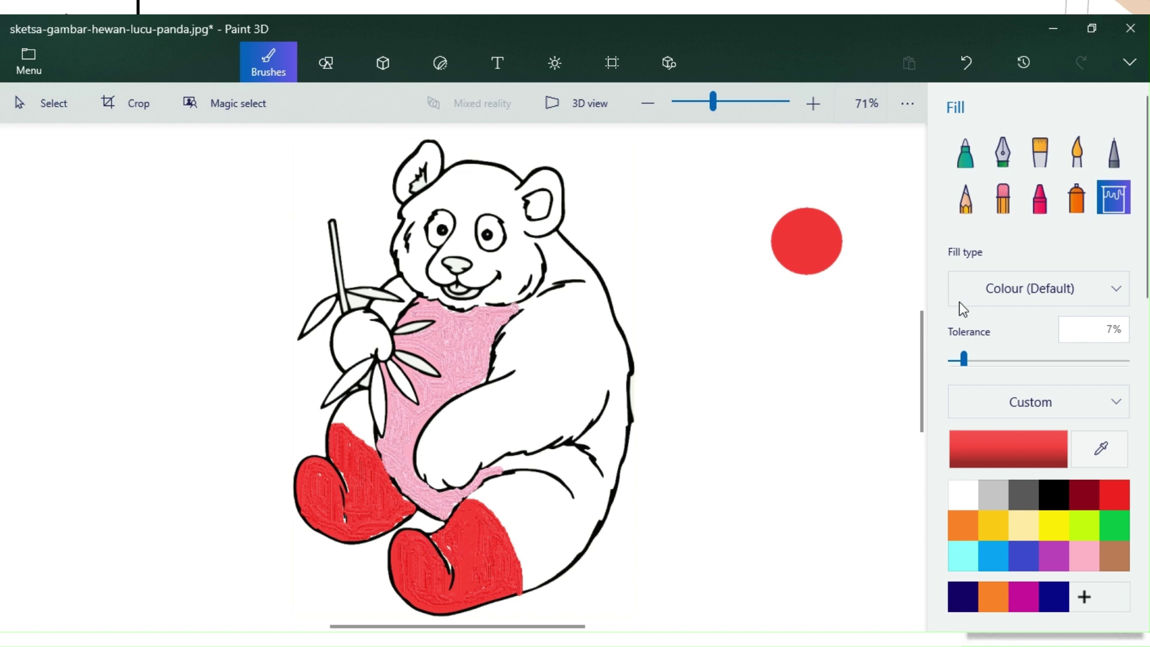
Paint the forearm and paw resting on the belly red with the Oil brush and Fill its white edges.
left_click(1041, 152)
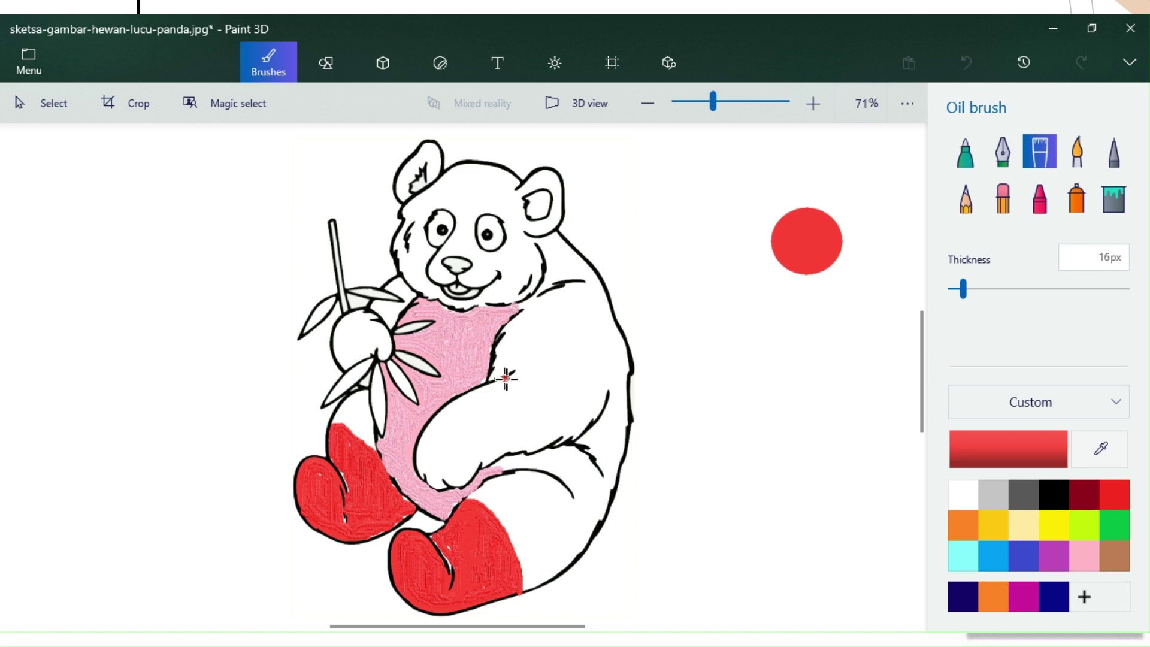
mouse_move(506, 377)
left_mouse_down()
mouse_move(547, 440)
mouse_move(501, 450)
mouse_move(540, 436)
left_mouse_up()
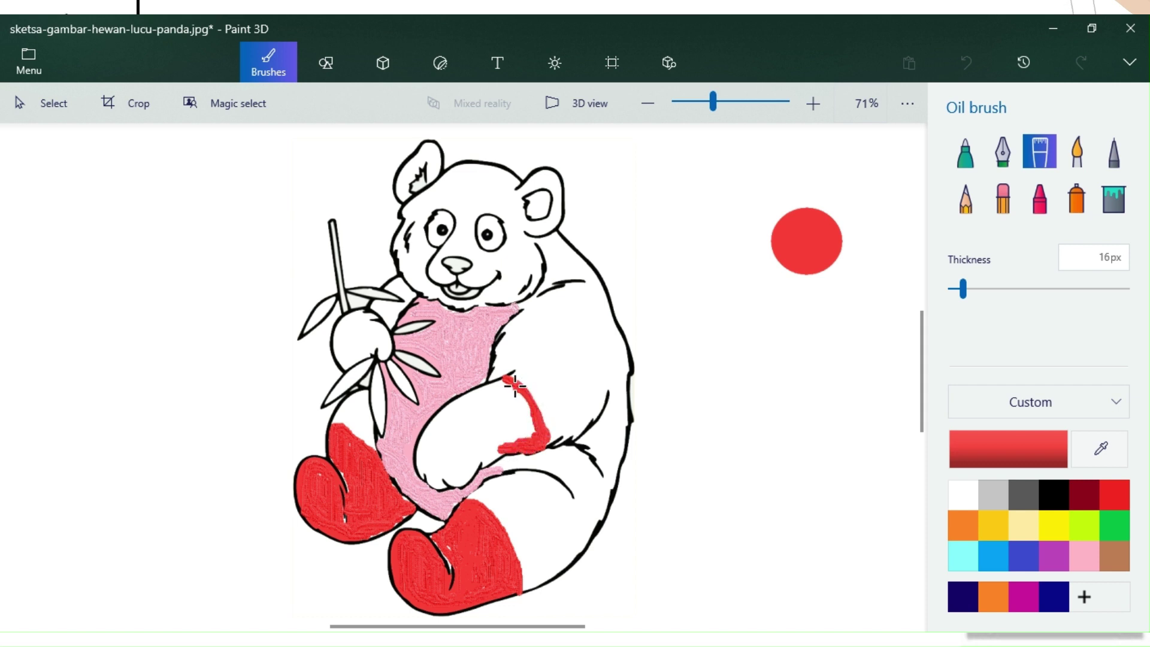
mouse_move(505, 381)
left_mouse_down()
mouse_move(469, 394)
mouse_move(502, 383)
mouse_move(520, 415)
mouse_move(513, 384)
mouse_move(535, 431)
mouse_move(523, 418)
mouse_move(528, 436)
mouse_move(494, 450)
mouse_move(520, 433)
mouse_move(496, 436)
mouse_move(518, 417)
mouse_move(502, 393)
mouse_move(505, 418)
mouse_move(499, 387)
mouse_move(500, 427)
mouse_move(498, 386)
mouse_move(497, 448)
left_mouse_up()
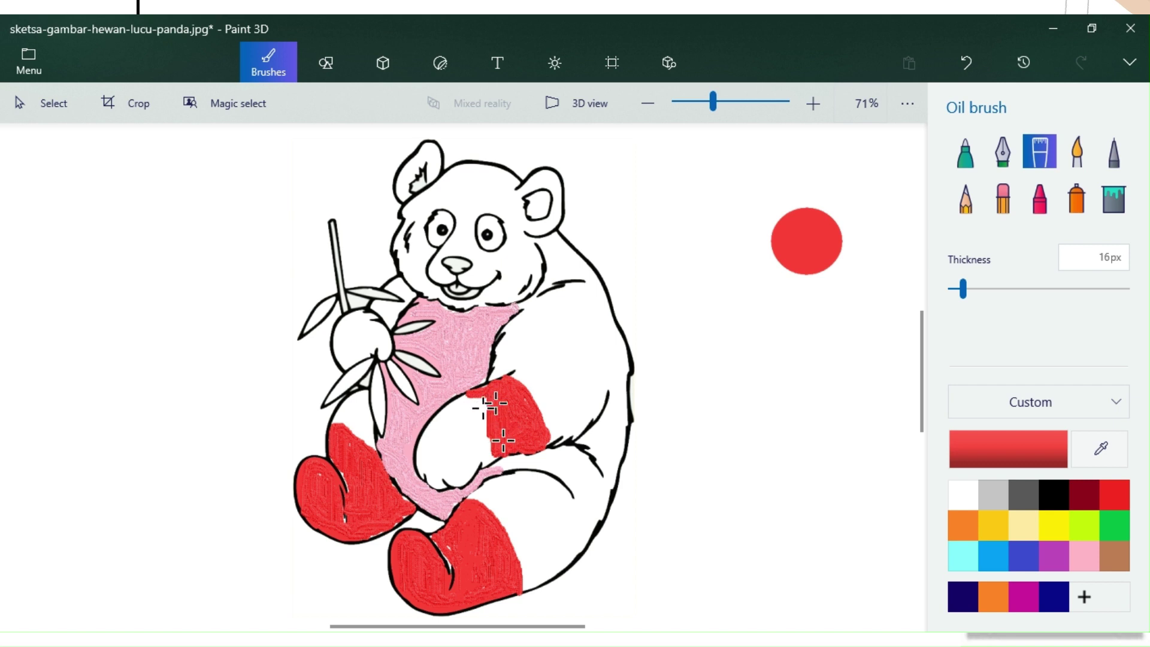
mouse_move(501, 390)
left_mouse_down()
mouse_move(441, 452)
mouse_move(484, 411)
mouse_move(445, 456)
mouse_move(487, 424)
mouse_move(481, 432)
mouse_move(447, 459)
mouse_move(505, 439)
mouse_move(449, 469)
mouse_move(494, 440)
mouse_move(471, 426)
mouse_move(483, 406)
mouse_move(435, 442)
mouse_move(471, 419)
mouse_move(442, 430)
mouse_move(462, 401)
mouse_move(497, 399)
mouse_move(471, 405)
mouse_move(438, 438)
mouse_move(434, 473)
mouse_move(437, 454)
mouse_move(440, 473)
mouse_move(471, 468)
mouse_move(434, 482)
mouse_move(425, 427)
mouse_move(480, 413)
left_mouse_up()
left_click(1110, 202)
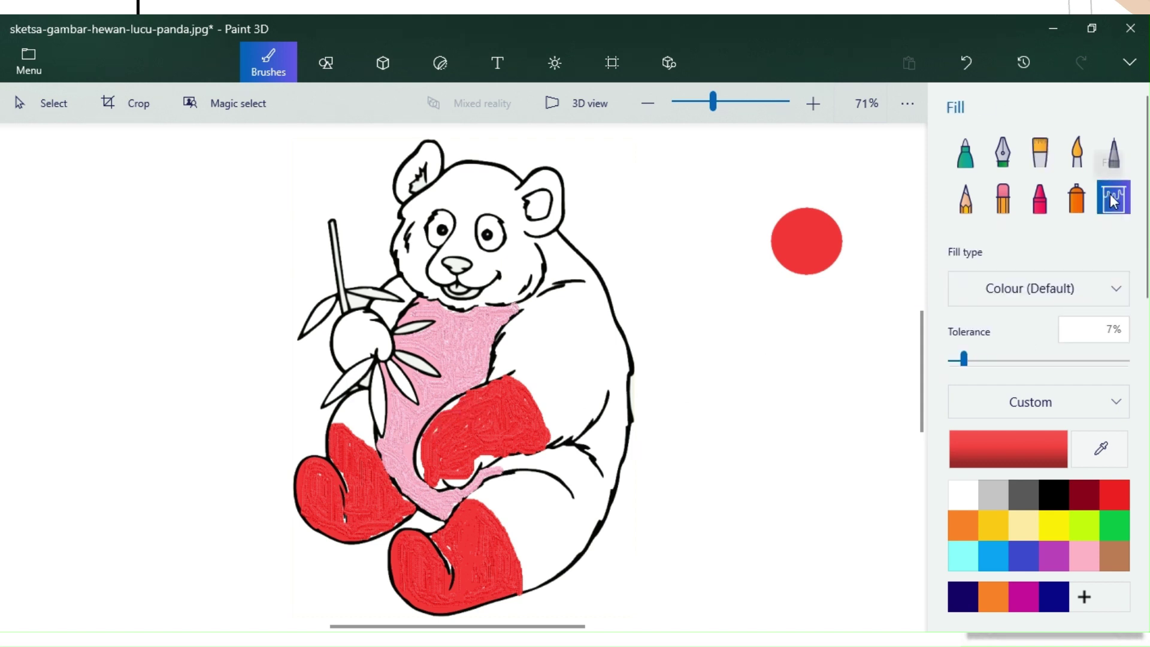
left_click(467, 473)
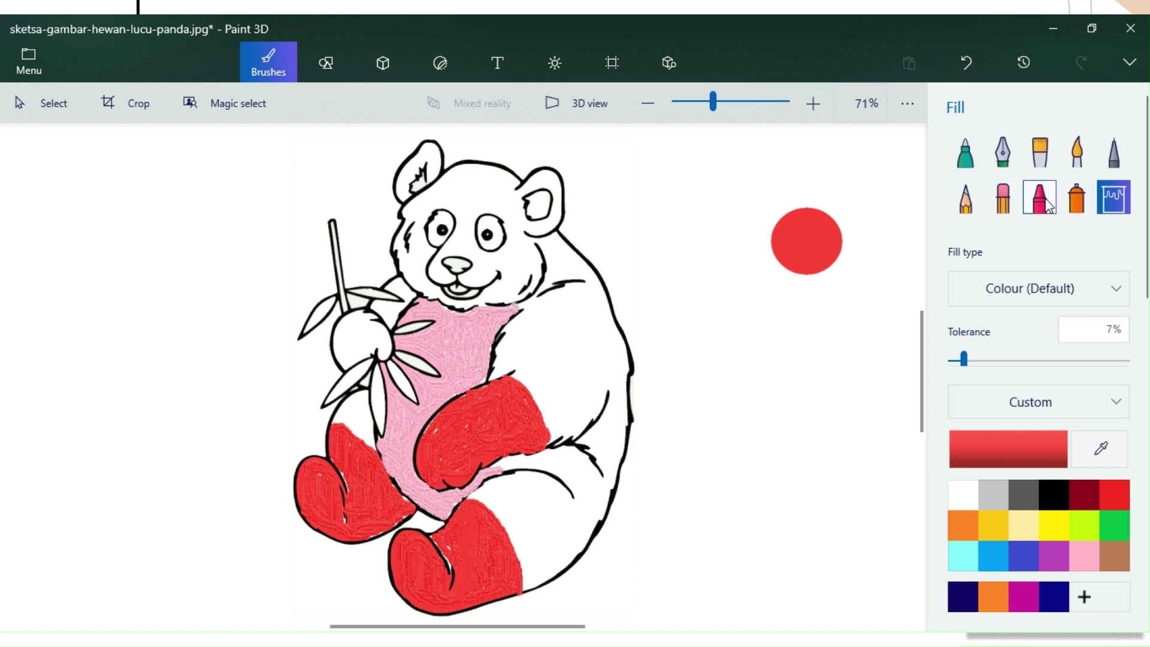
Paint the paw holding the bamboo red with the Oil brush and Fill the white areas around its edge.
left_click(1038, 155)
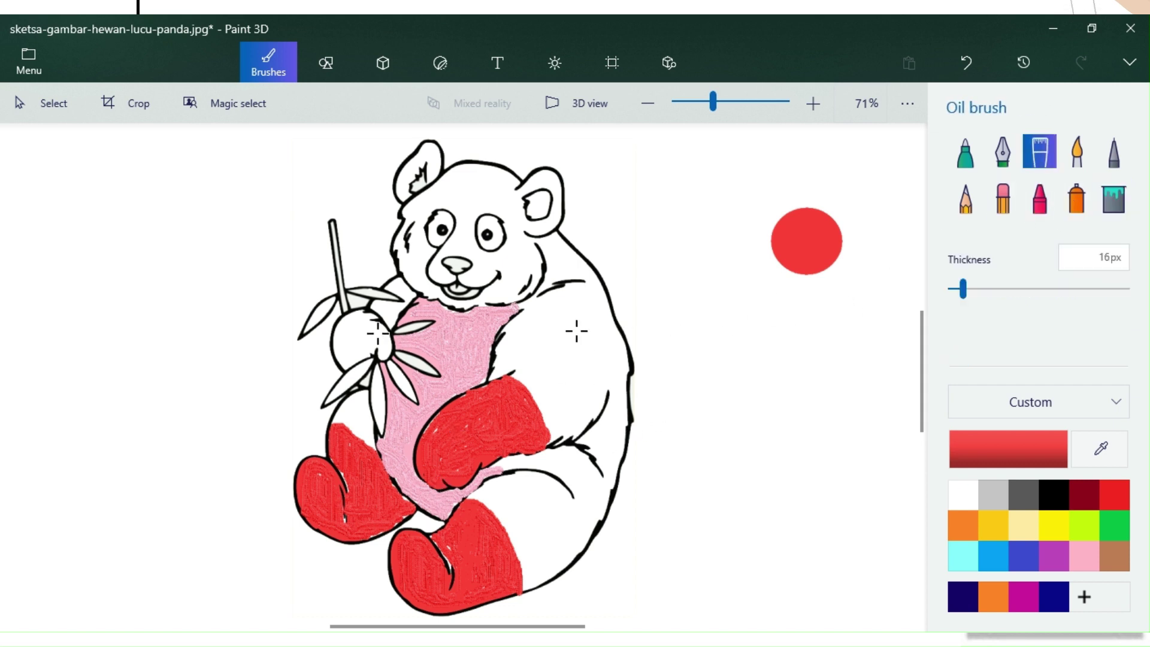
mouse_move(377, 333)
left_mouse_down()
mouse_move(351, 324)
mouse_move(345, 353)
mouse_move(344, 327)
mouse_move(343, 361)
mouse_move(381, 344)
mouse_move(353, 336)
left_mouse_up()
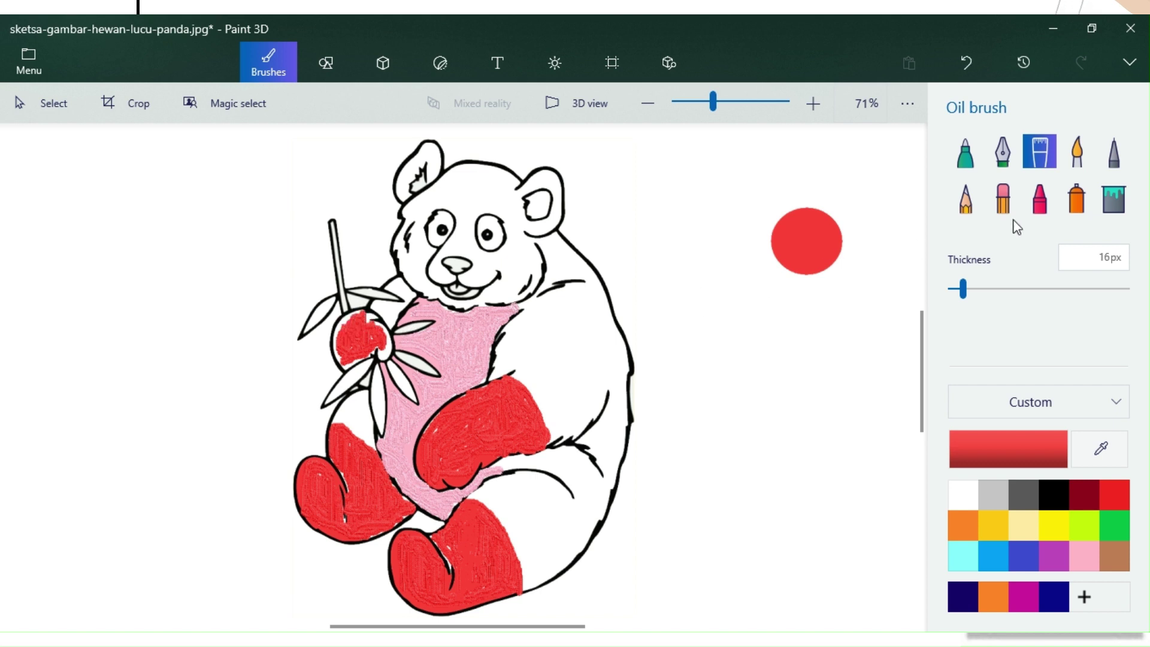
left_click(1114, 197)
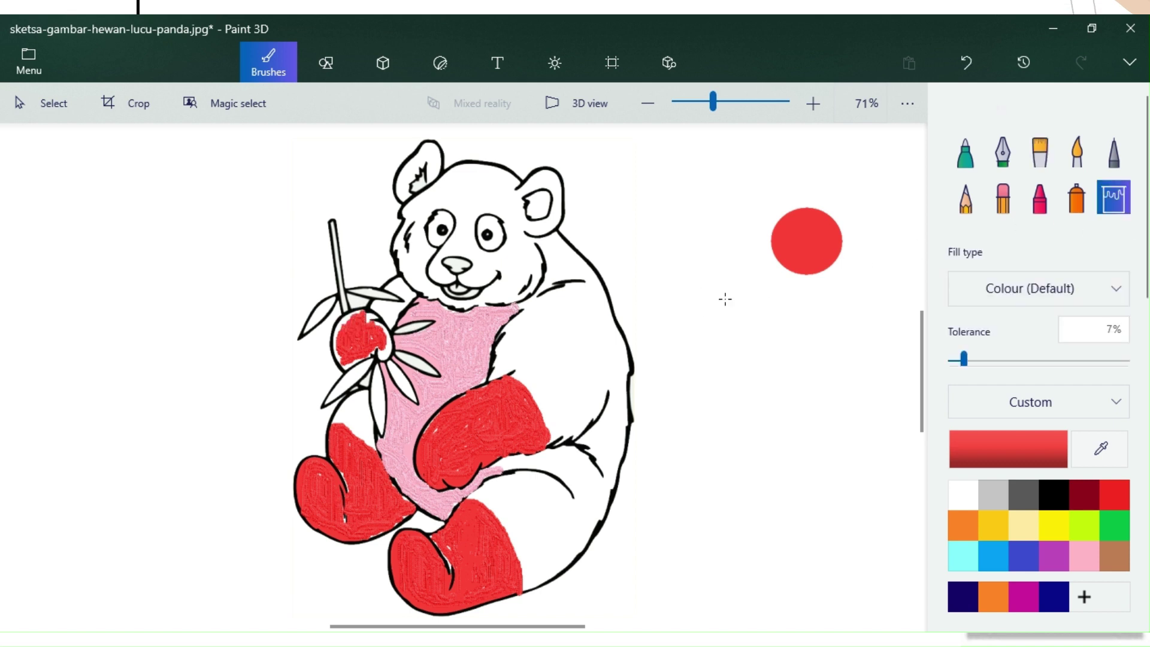
left_click(383, 352)
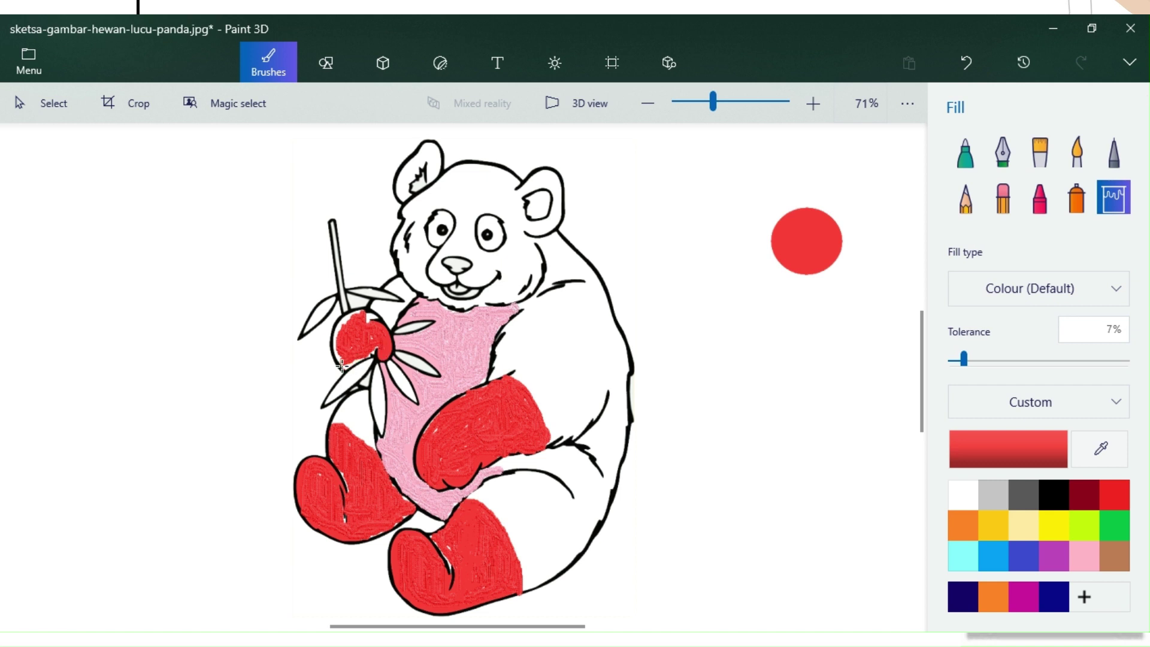
left_click(337, 347)
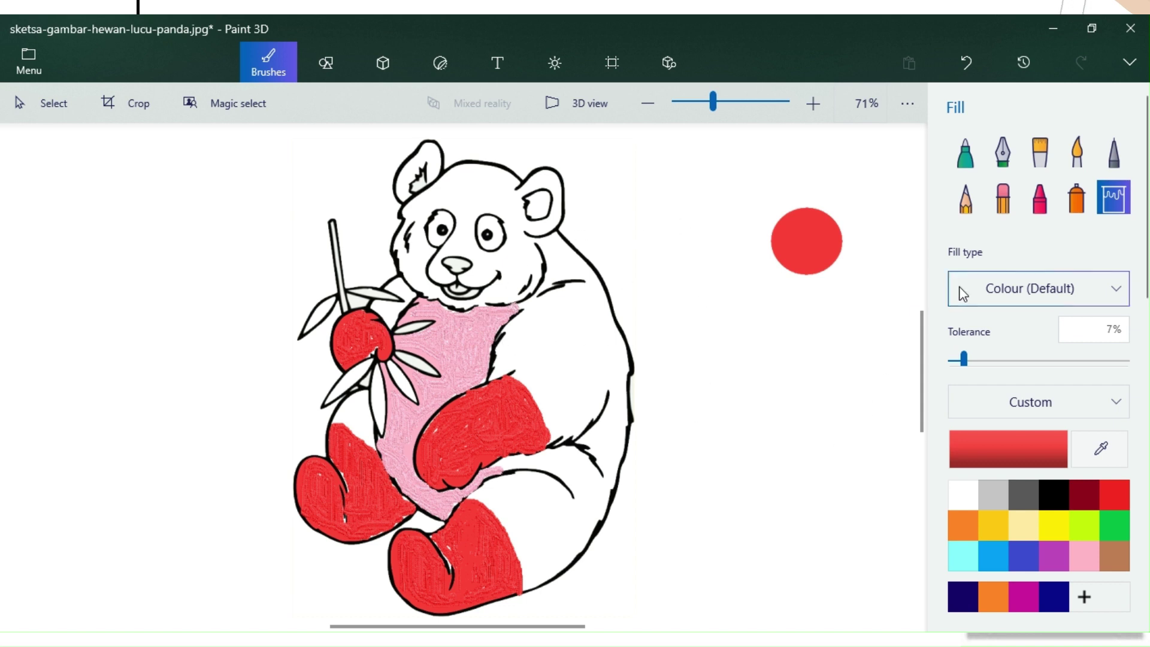
Paint the upper arm, back, thigh and shoulder purple with the Oil brush, raising its thickness to 31px.
left_click(1059, 557)
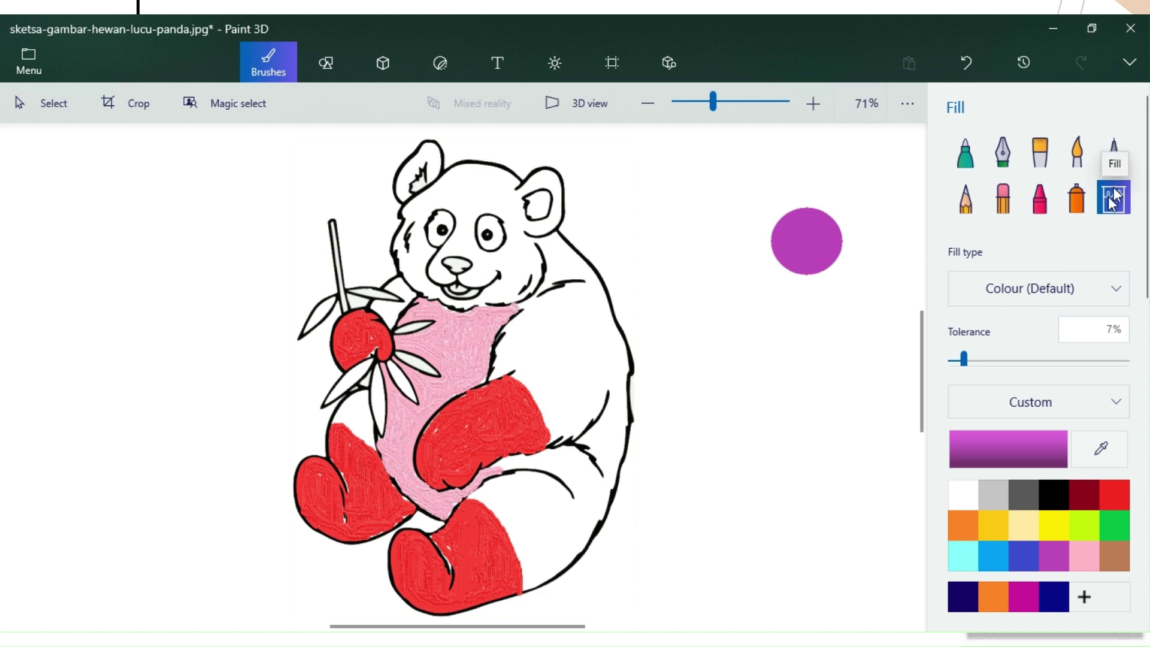
left_click(1040, 151)
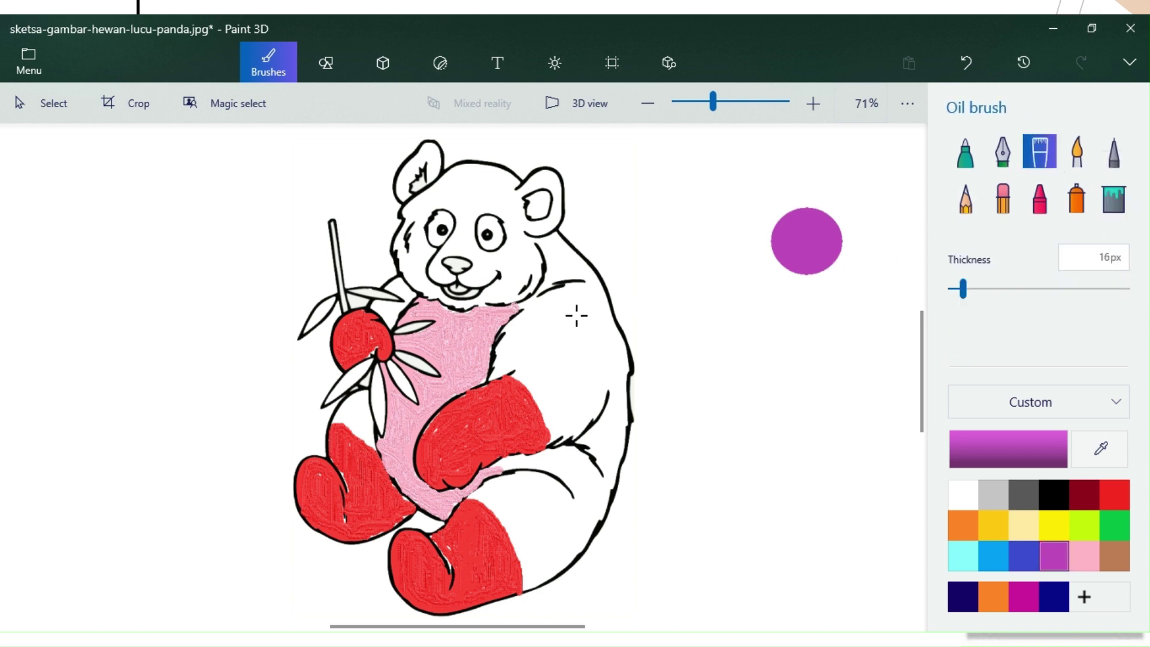
mouse_move(580, 312)
left_mouse_down()
mouse_move(553, 331)
mouse_move(547, 356)
mouse_move(580, 334)
left_mouse_up()
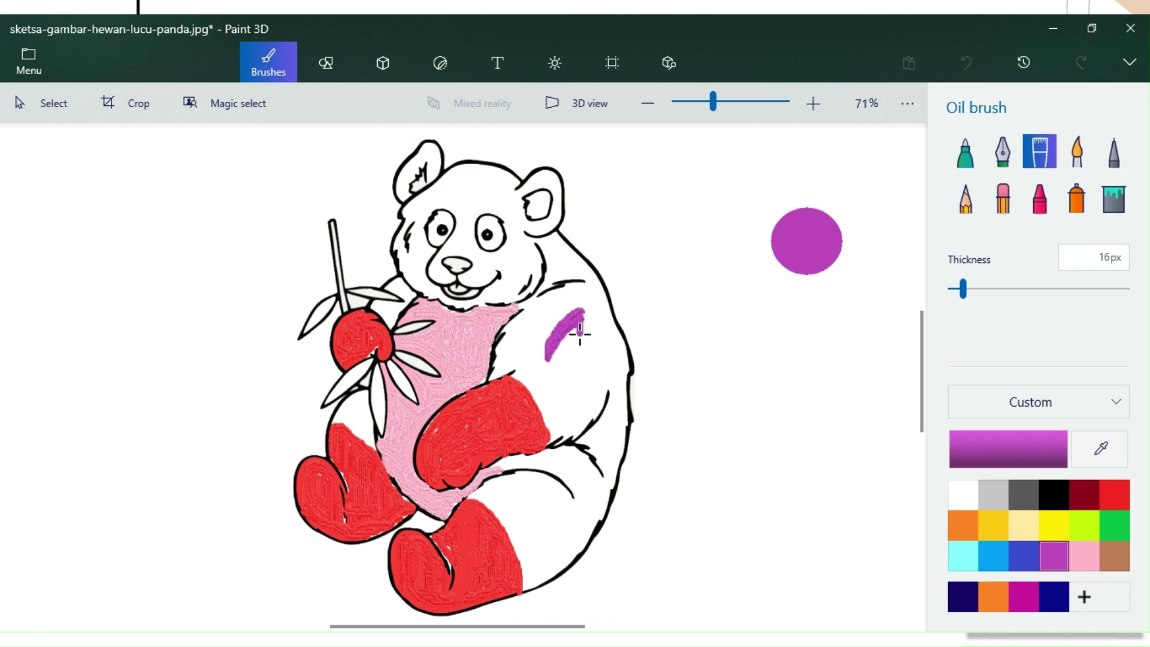
left_click_drag(964, 290, 993, 289)
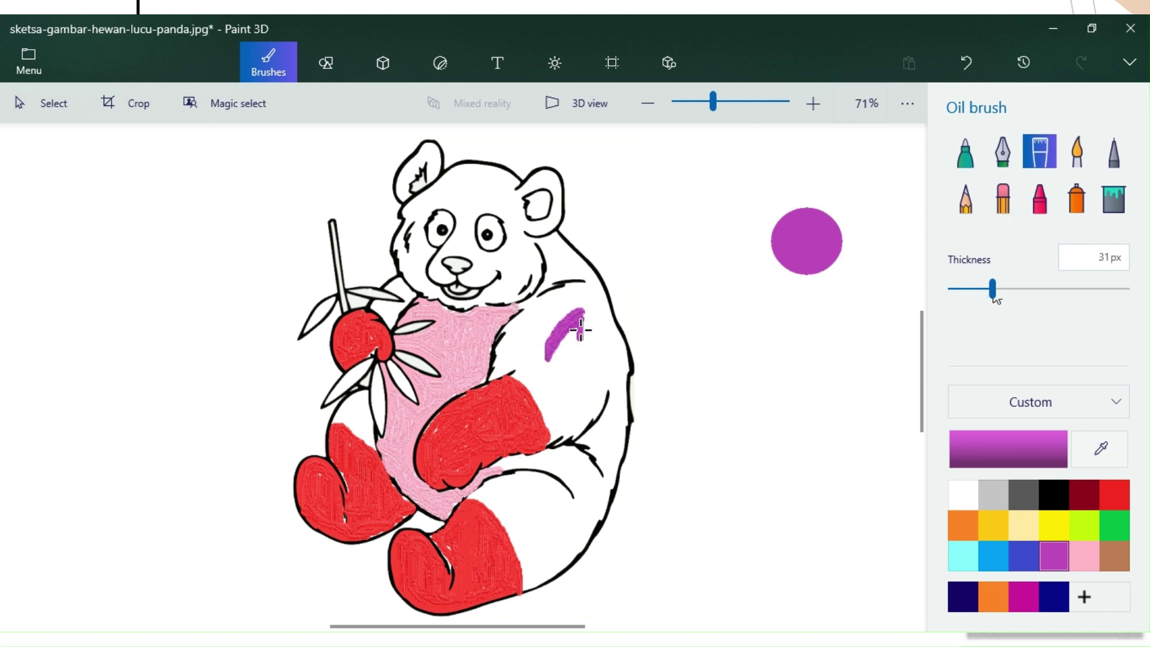
mouse_move(580, 330)
left_mouse_down()
mouse_move(566, 385)
mouse_move(563, 336)
mouse_move(543, 388)
mouse_move(556, 358)
mouse_move(552, 385)
mouse_move(570, 368)
mouse_move(576, 336)
mouse_move(593, 378)
mouse_move(590, 316)
mouse_move(579, 316)
mouse_move(592, 356)
mouse_move(585, 312)
mouse_move(561, 314)
mouse_move(551, 343)
mouse_move(549, 320)
mouse_move(581, 297)
mouse_move(541, 313)
mouse_move(537, 347)
mouse_move(546, 316)
mouse_move(544, 338)
mouse_move(529, 337)
mouse_move(530, 316)
mouse_move(523, 355)
mouse_move(516, 330)
mouse_move(532, 374)
mouse_move(520, 372)
mouse_move(553, 433)
mouse_move(592, 401)
mouse_move(601, 373)
mouse_move(562, 414)
mouse_move(578, 383)
mouse_move(554, 399)
mouse_move(565, 402)
mouse_move(522, 345)
mouse_move(502, 362)
mouse_move(516, 331)
mouse_move(559, 313)
mouse_move(604, 338)
mouse_move(601, 286)
mouse_move(601, 335)
mouse_move(588, 295)
mouse_move(615, 362)
mouse_move(617, 333)
mouse_move(623, 353)
mouse_move(619, 443)
mouse_move(617, 389)
mouse_move(612, 455)
left_mouse_up()
mouse_move(550, 494)
left_mouse_down()
mouse_move(487, 490)
mouse_move(527, 483)
mouse_move(548, 514)
mouse_move(554, 499)
mouse_move(536, 487)
mouse_move(549, 492)
mouse_move(565, 522)
mouse_move(561, 504)
mouse_move(506, 499)
mouse_move(529, 502)
mouse_move(546, 533)
mouse_move(521, 511)
mouse_move(533, 544)
mouse_move(525, 520)
mouse_move(497, 508)
mouse_move(537, 570)
mouse_move(545, 536)
mouse_move(533, 522)
mouse_move(541, 547)
mouse_move(558, 527)
mouse_move(547, 565)
mouse_move(584, 530)
mouse_move(602, 486)
mouse_move(563, 538)
mouse_move(578, 522)
mouse_move(566, 505)
mouse_move(577, 512)
mouse_move(587, 496)
mouse_move(584, 463)
mouse_move(542, 459)
mouse_move(592, 489)
left_mouse_up()
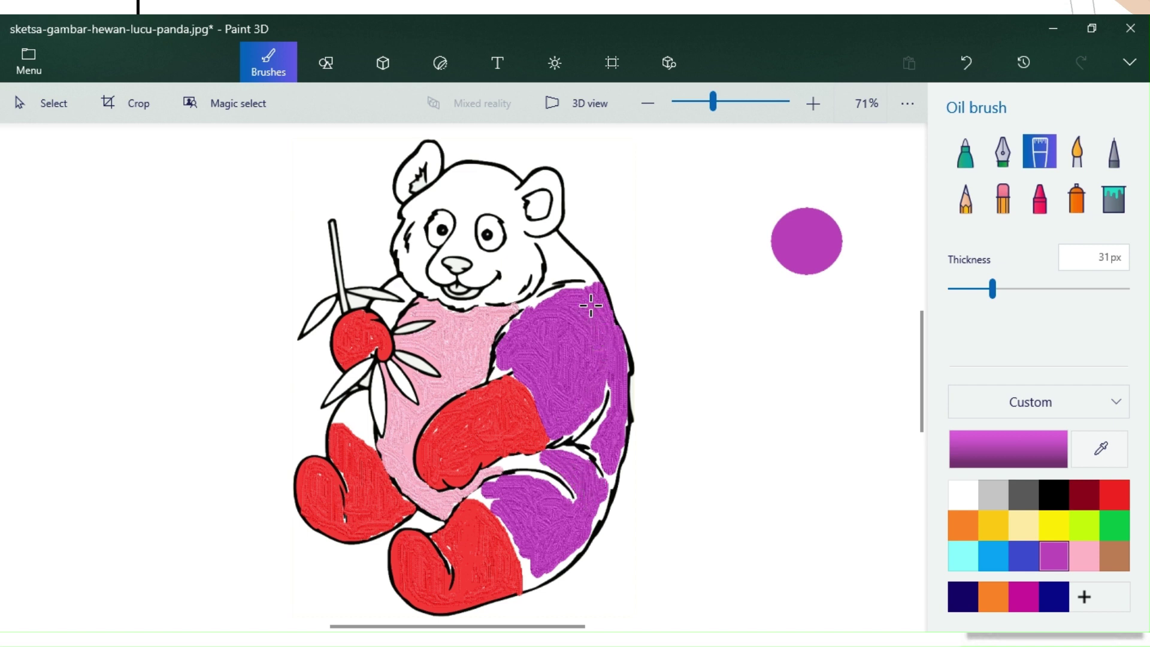
mouse_move(563, 258)
left_mouse_down()
mouse_move(543, 245)
mouse_move(554, 282)
mouse_move(561, 263)
mouse_move(581, 271)
left_mouse_up()
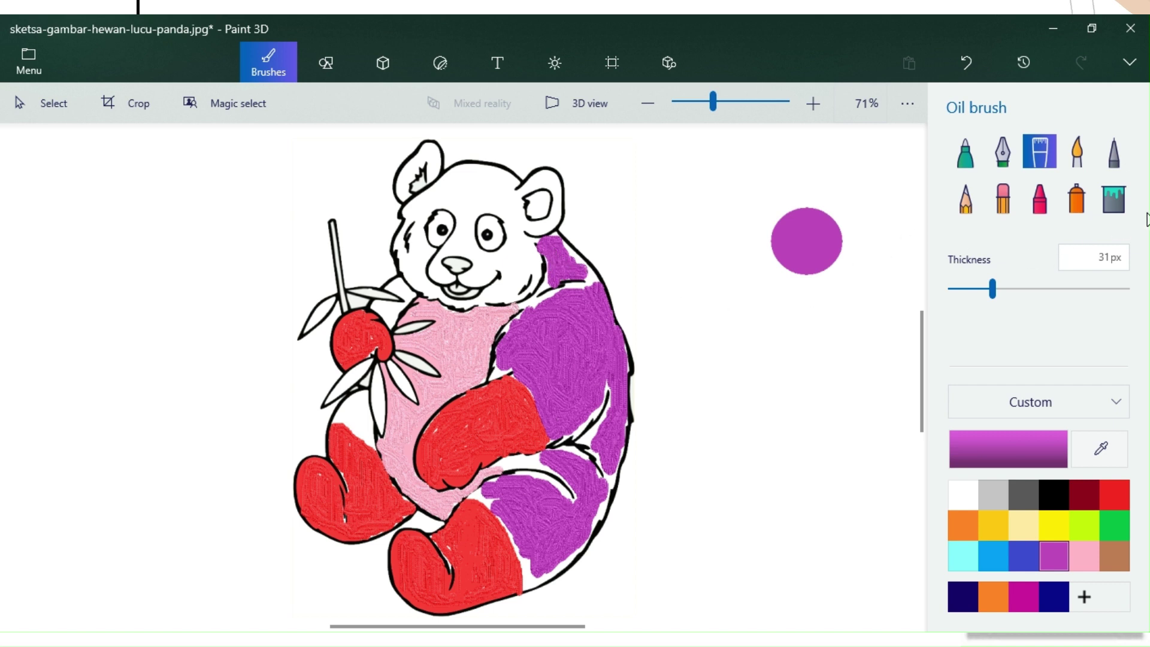
Fill the white gaps on the upper arm, back and thigh, plus the blank shoulder behind the bamboo, with purple.
left_click(1114, 197)
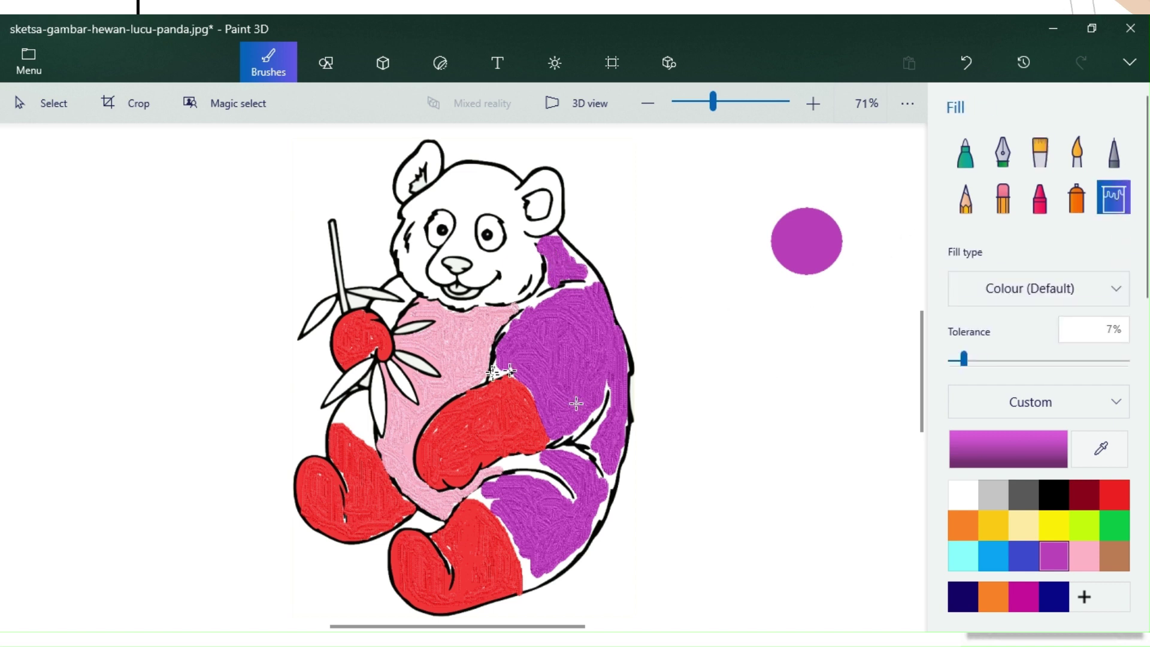
left_click(533, 306)
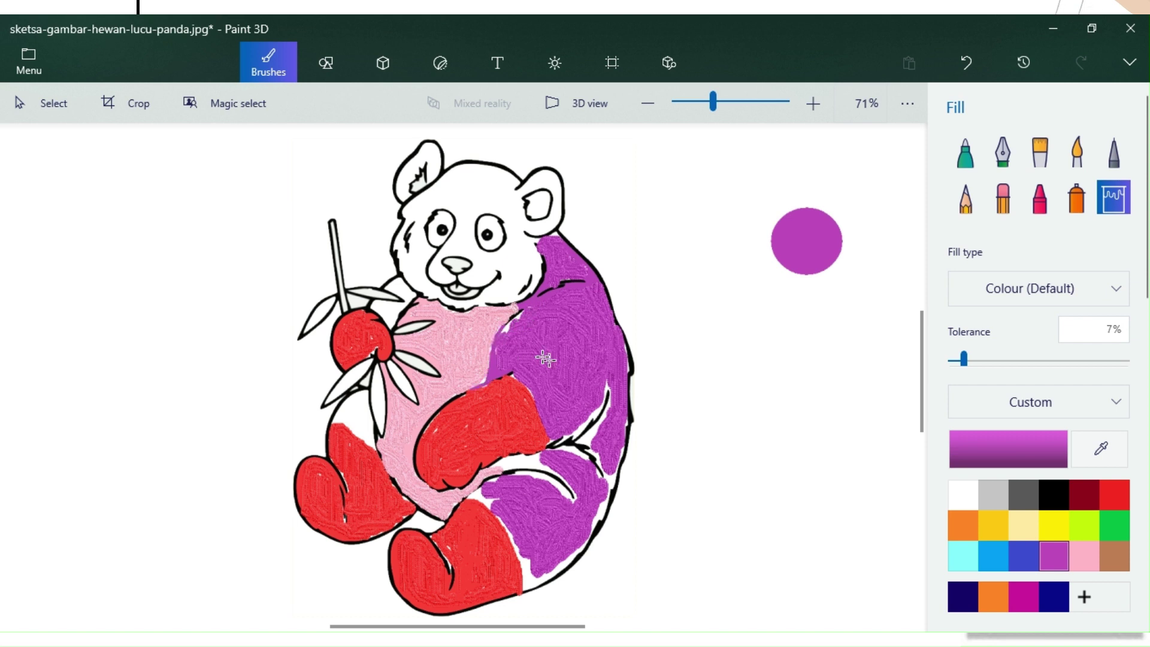
key("ctrl+z")
left_click(540, 345)
left_click(592, 439)
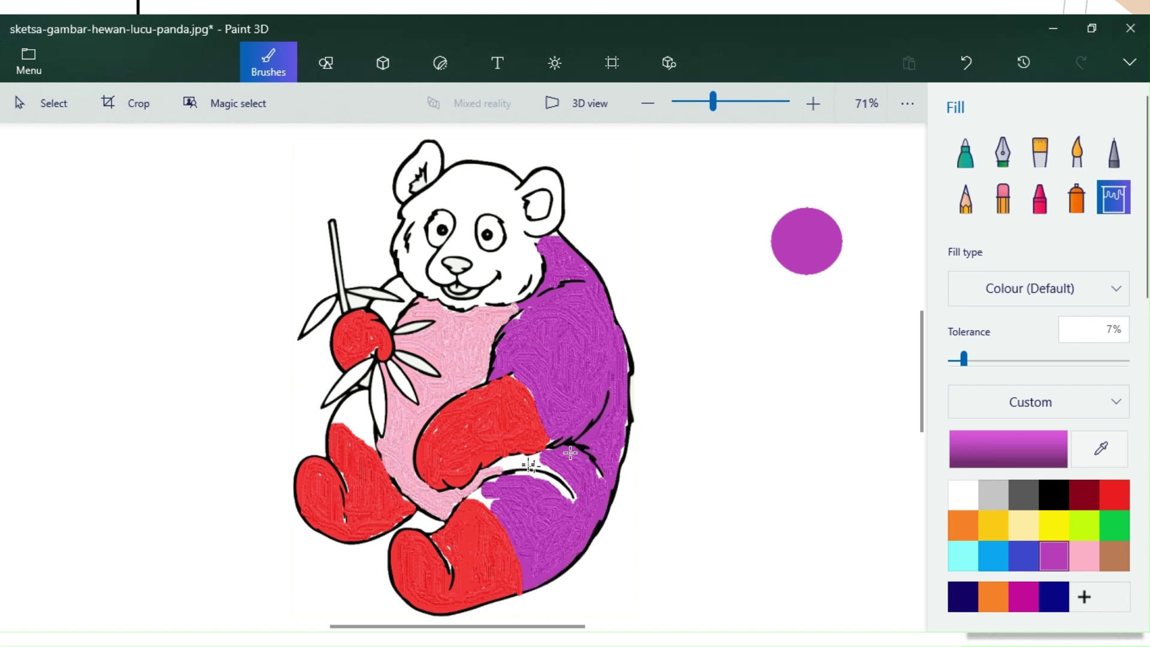
left_click(540, 488)
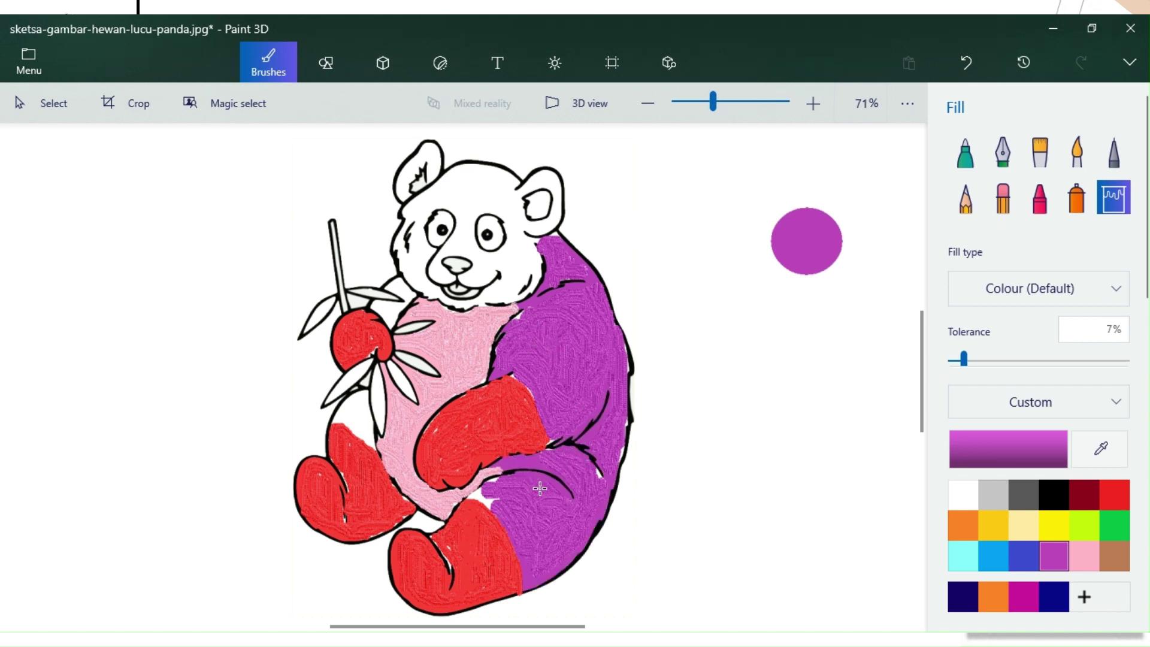
left_click(487, 499)
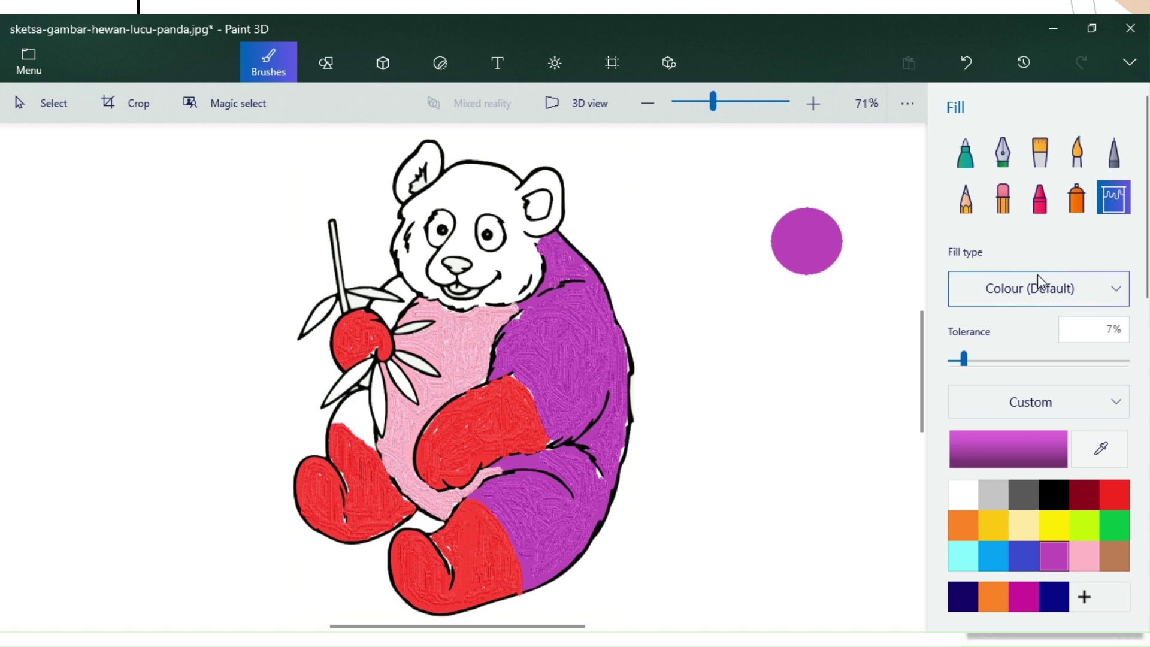
left_click(391, 305)
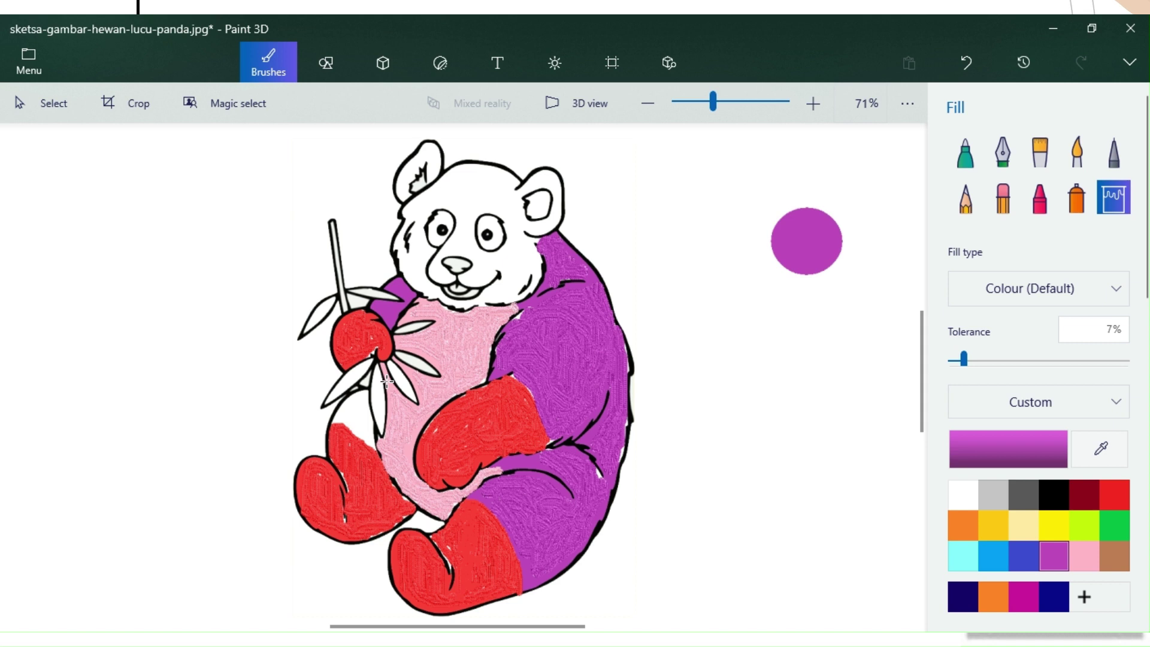
Fill the blank knee below the bamboo leaves with purple.
left_click(362, 422)
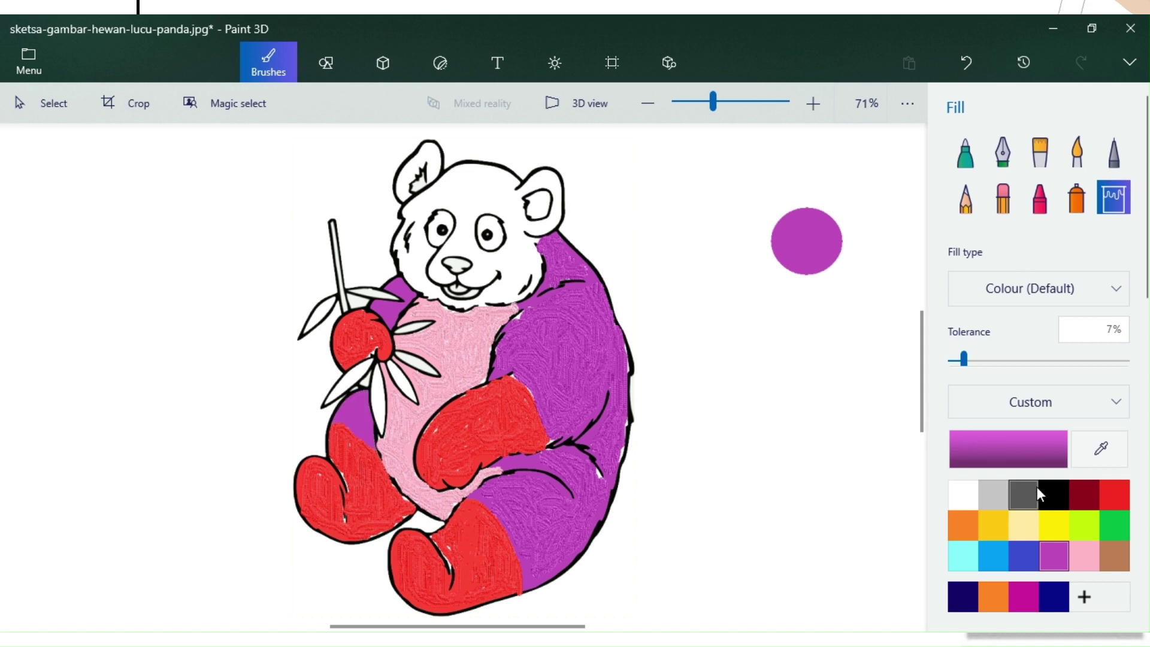
Paint the panda's face lime green around the eyes, nose and mouth with the Oil brush at 19px thickness.
left_click(1080, 523)
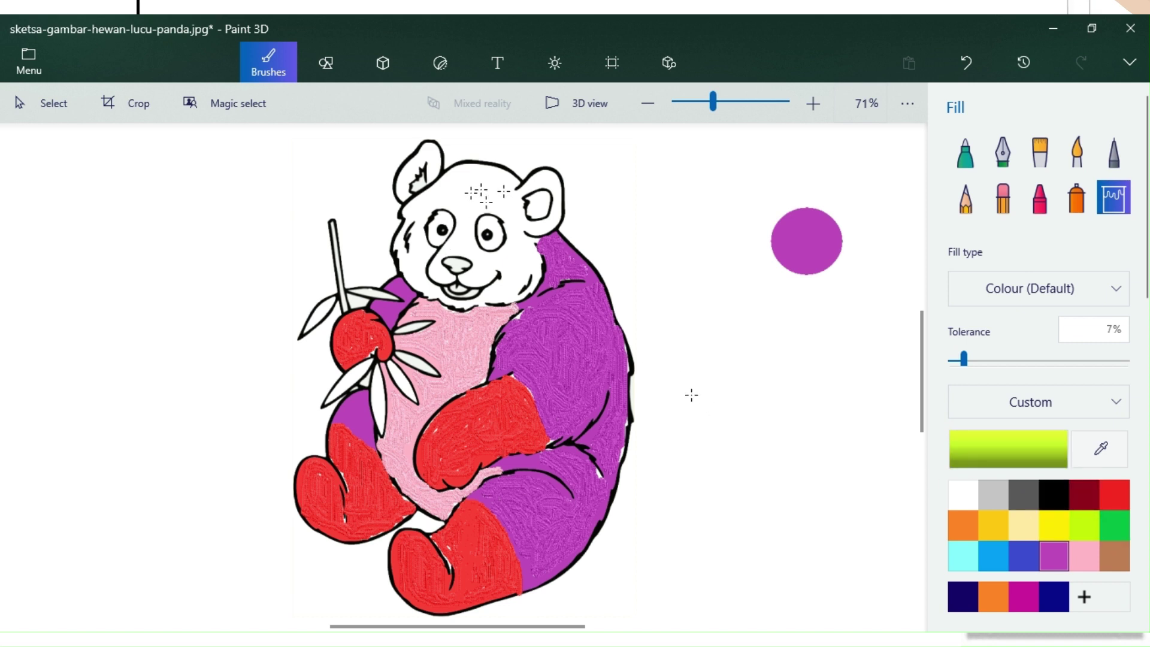
left_click(1040, 151)
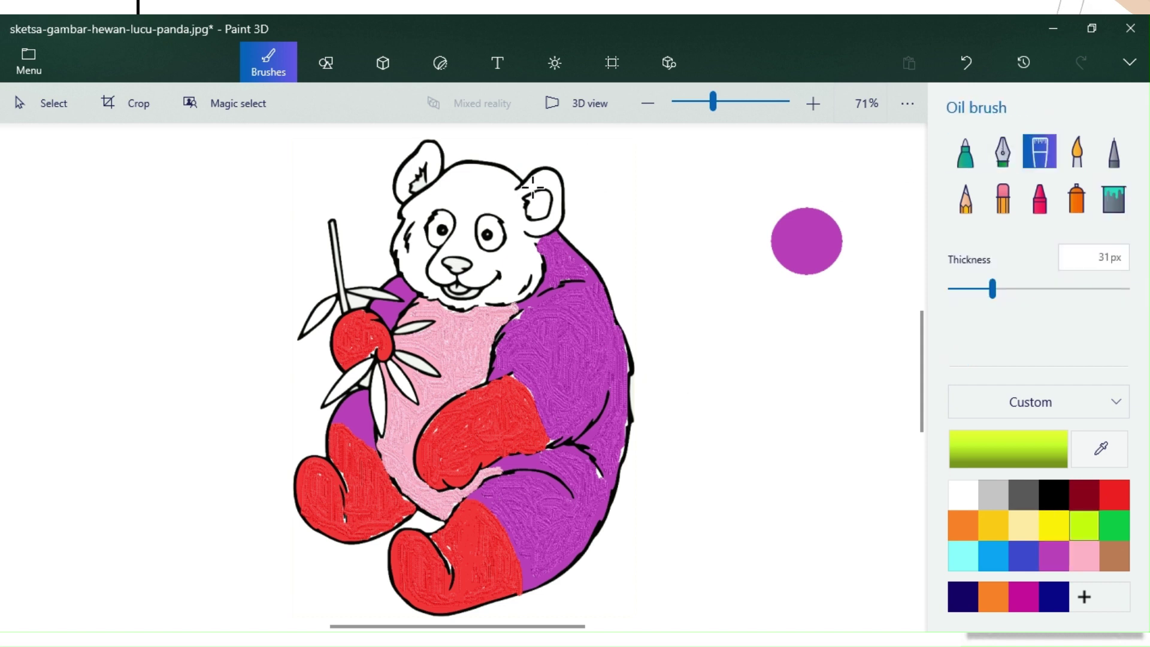
left_click(969, 290)
mouse_move(504, 201)
left_mouse_down()
mouse_move(464, 205)
mouse_move(489, 195)
mouse_move(477, 189)
mouse_move(483, 204)
mouse_move(473, 202)
mouse_move(458, 188)
mouse_move(478, 183)
mouse_move(463, 175)
mouse_move(484, 190)
mouse_move(487, 177)
mouse_move(507, 213)
mouse_move(506, 188)
mouse_move(514, 222)
mouse_move(514, 196)
mouse_move(528, 251)
mouse_move(511, 219)
mouse_move(515, 277)
mouse_move(514, 259)
mouse_move(515, 275)
mouse_move(518, 257)
mouse_move(534, 267)
mouse_move(498, 291)
mouse_move(489, 262)
left_mouse_up()
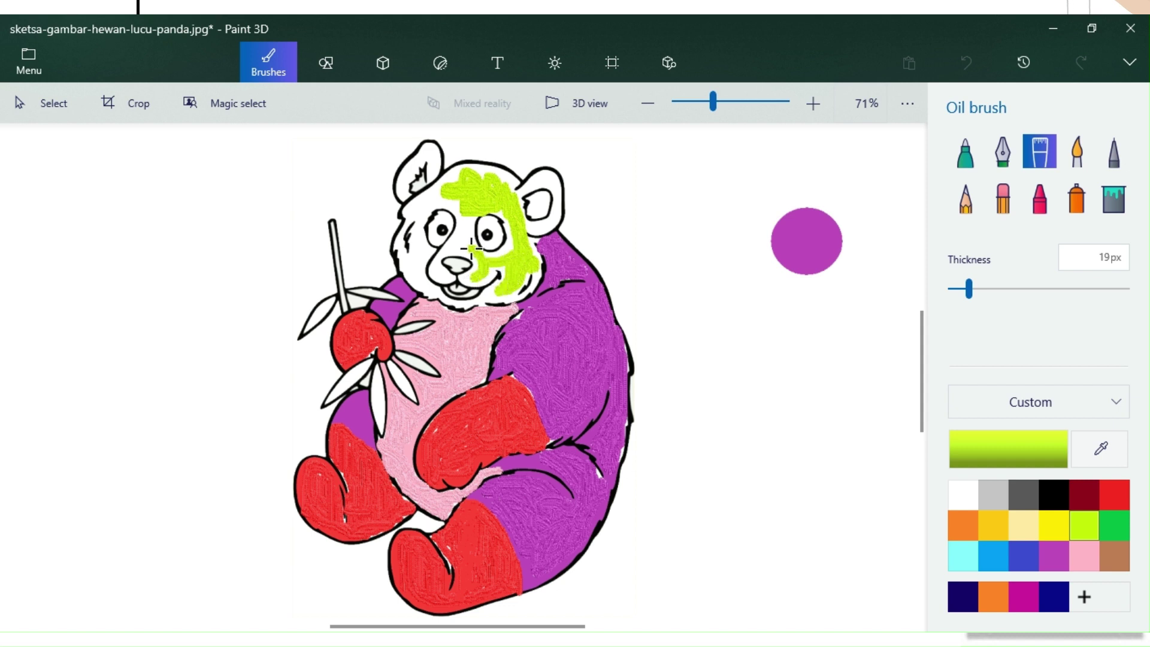
mouse_move(497, 257)
left_mouse_down()
mouse_move(511, 238)
mouse_move(469, 227)
left_mouse_up()
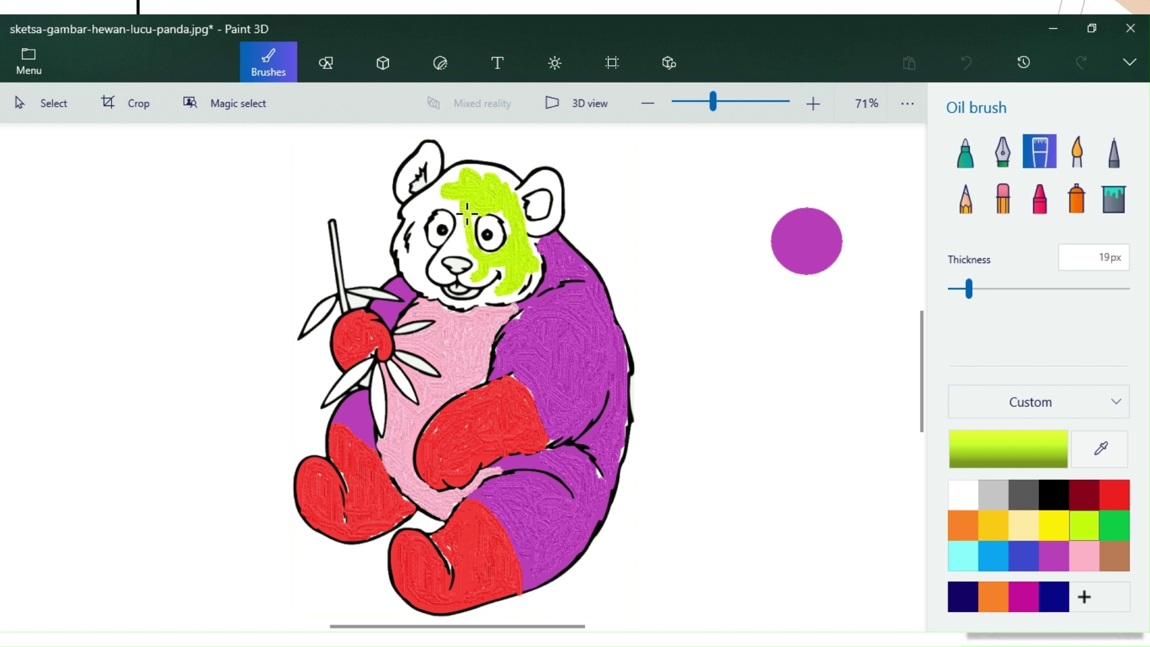
left_click(455, 250)
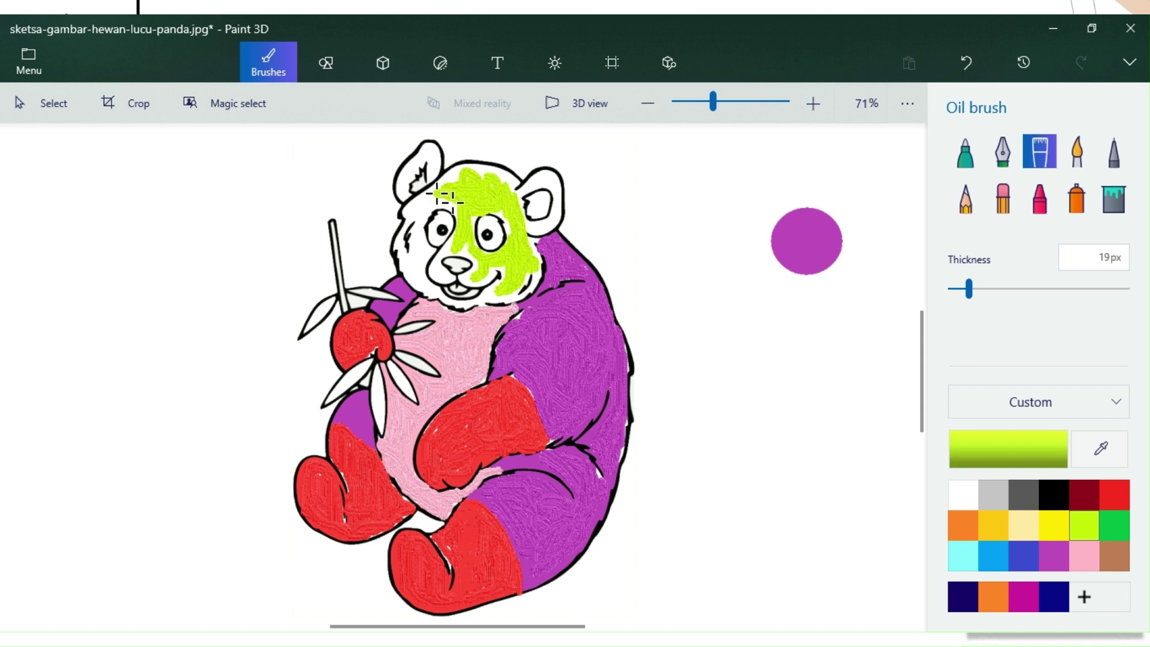
left_click_drag(445, 198, 444, 195)
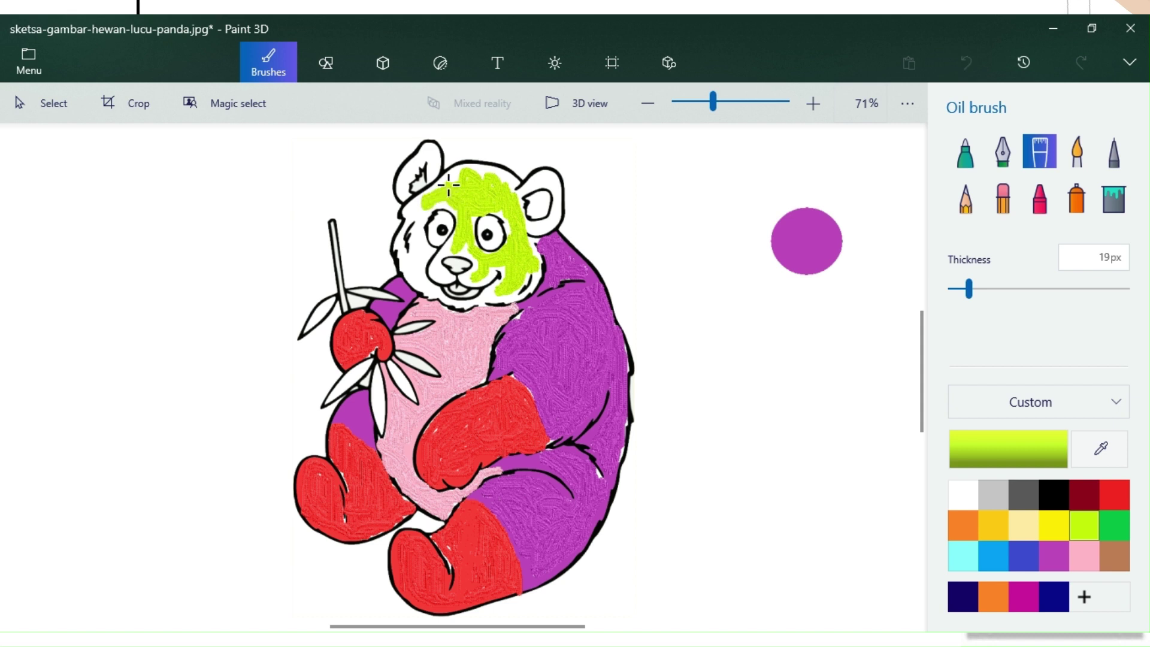
mouse_move(475, 175)
left_mouse_down()
mouse_move(505, 194)
mouse_move(474, 173)
mouse_move(420, 228)
left_mouse_up()
mouse_move(418, 244)
left_mouse_down()
mouse_move(417, 275)
mouse_move(419, 252)
mouse_move(409, 266)
mouse_move(418, 280)
mouse_move(431, 291)
mouse_move(434, 267)
mouse_move(446, 270)
left_mouse_up()
left_click_drag(494, 303, 494, 287)
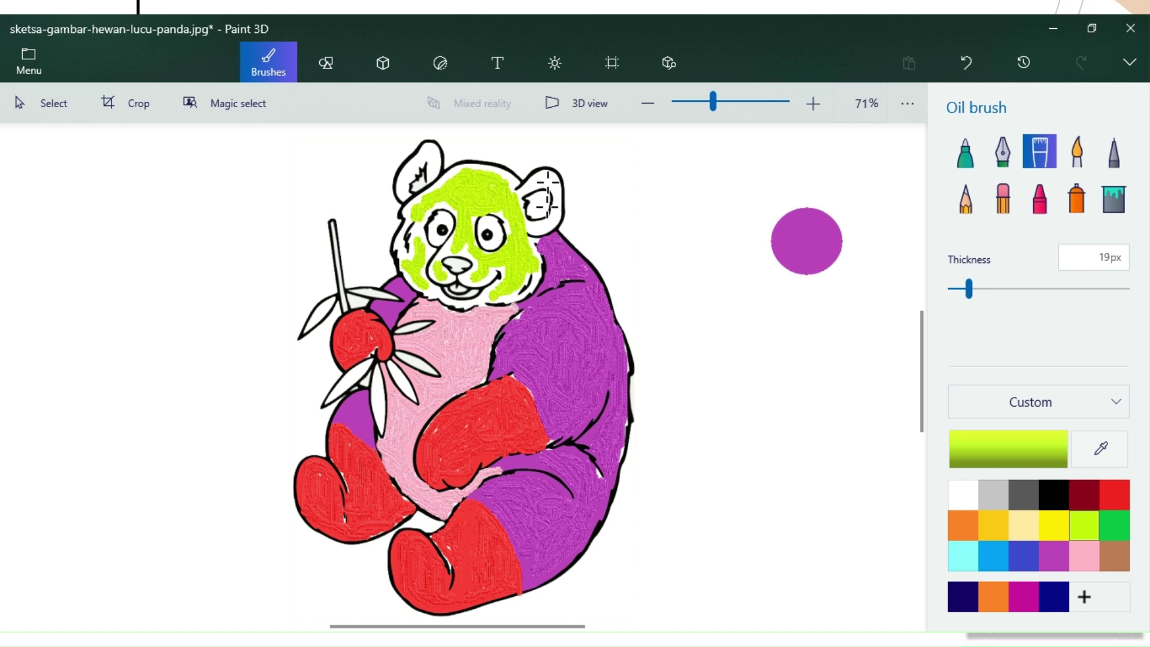
Paint the inner and outer parts of the ear nearest the purple back lime green with the Oil brush.
left_click_drag(548, 180, 537, 210)
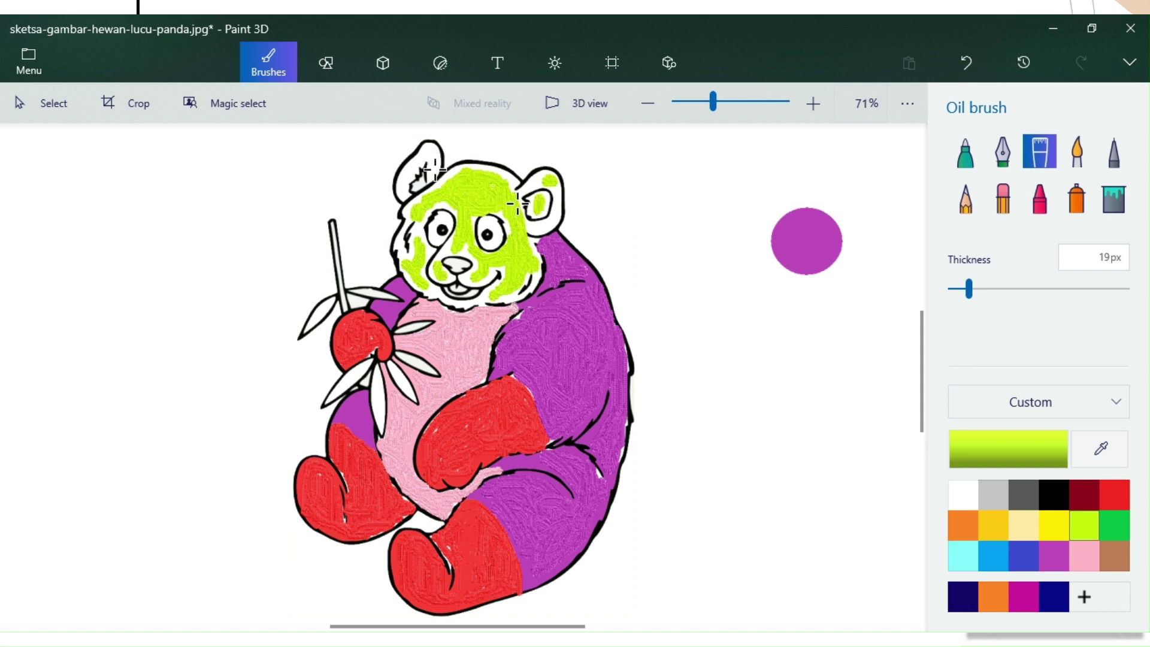
mouse_move(554, 179)
left_mouse_down()
mouse_move(562, 219)
mouse_move(555, 231)
mouse_move(538, 225)
left_mouse_up()
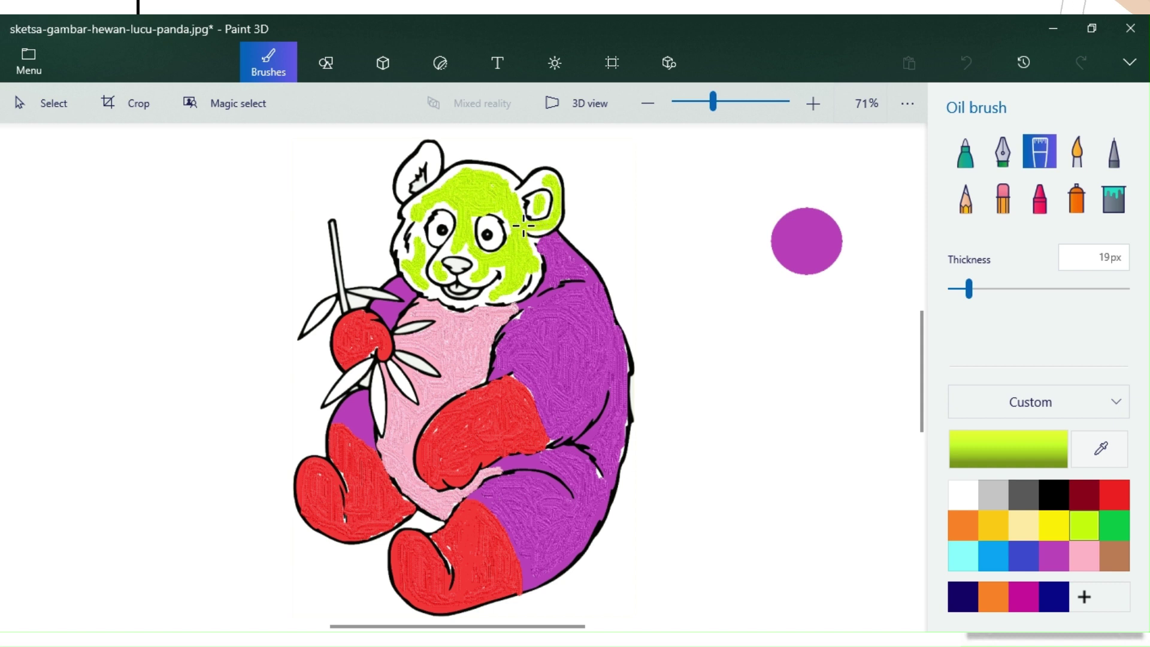
mouse_move(546, 174)
left_mouse_down()
mouse_move(516, 192)
mouse_move(494, 172)
mouse_move(449, 180)
left_mouse_up()
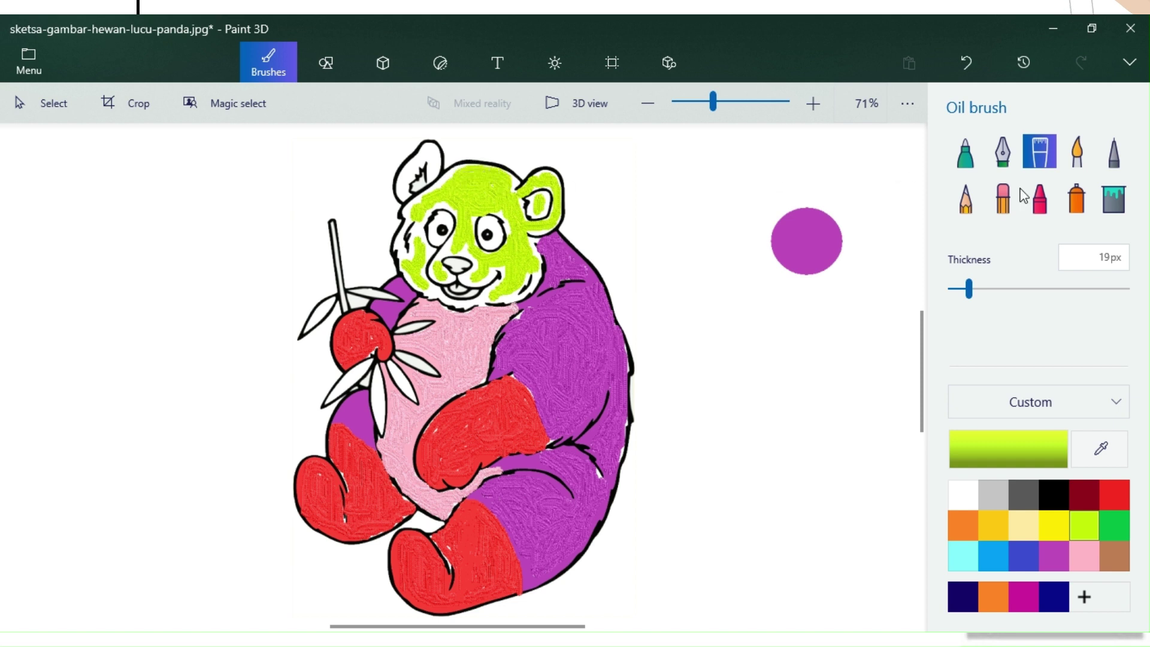
Fill the white gaps on the face and near ear and the whole blank far ear with lime green, undoing a stray fill.
left_click(1114, 198)
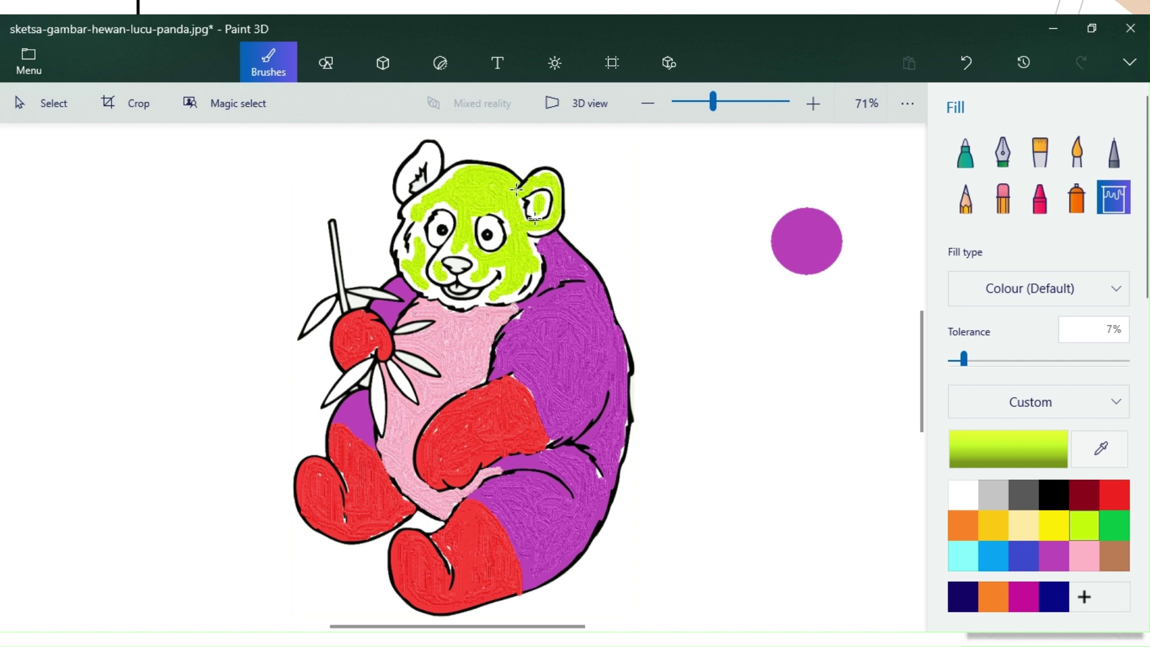
left_click(546, 210)
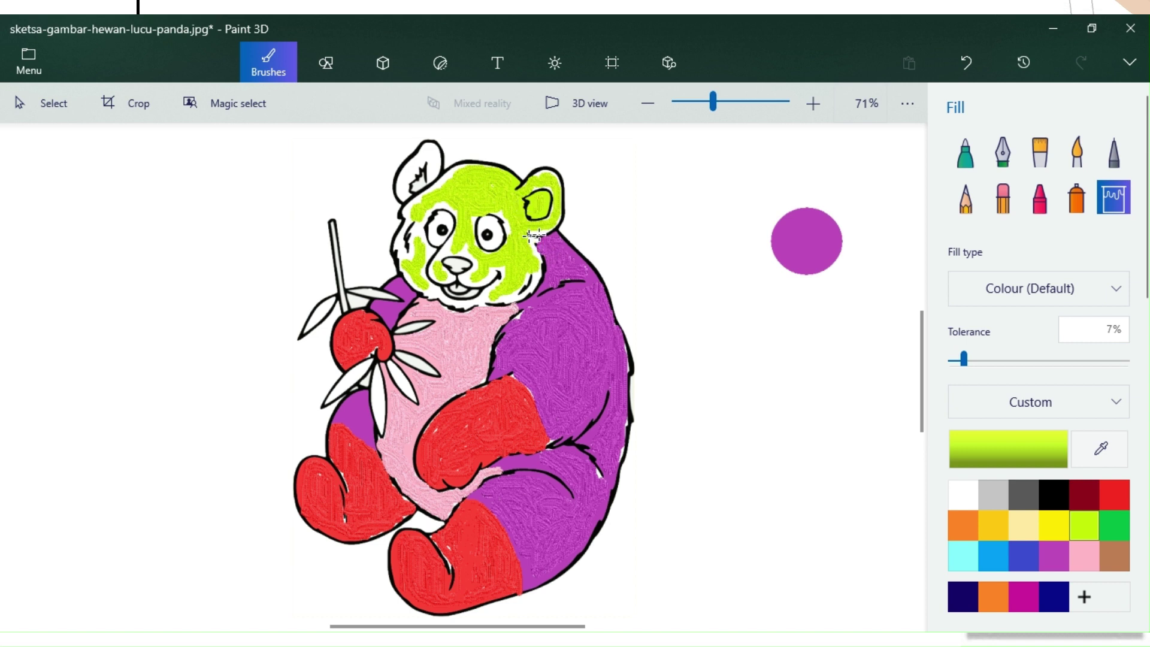
left_click(531, 257)
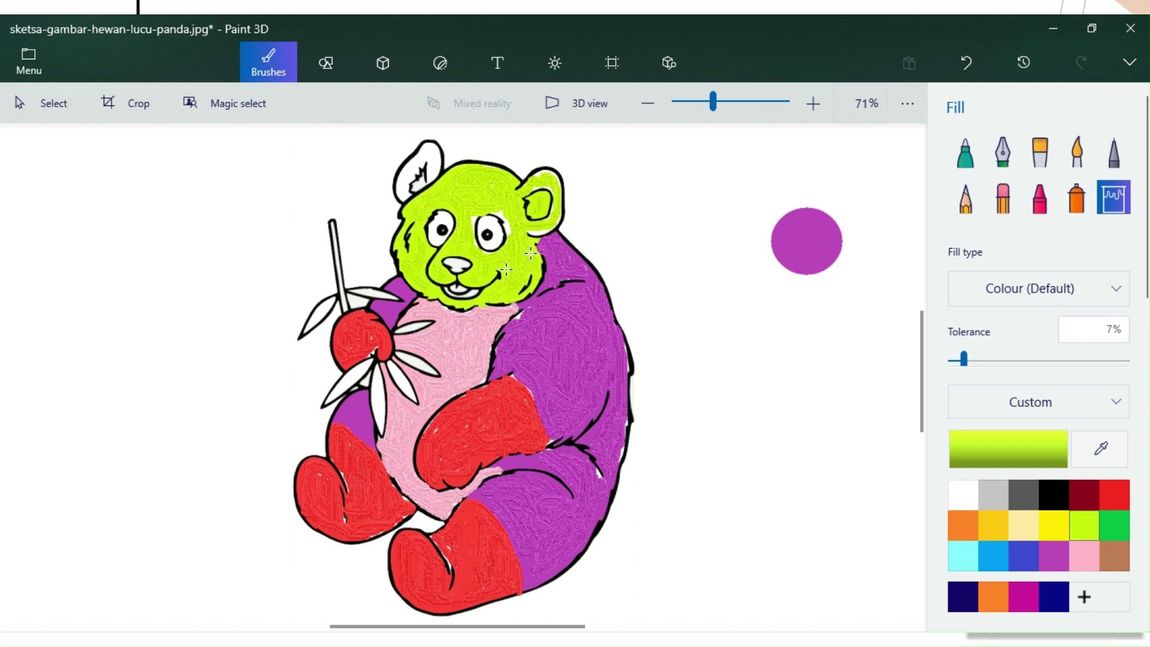
left_click(431, 167)
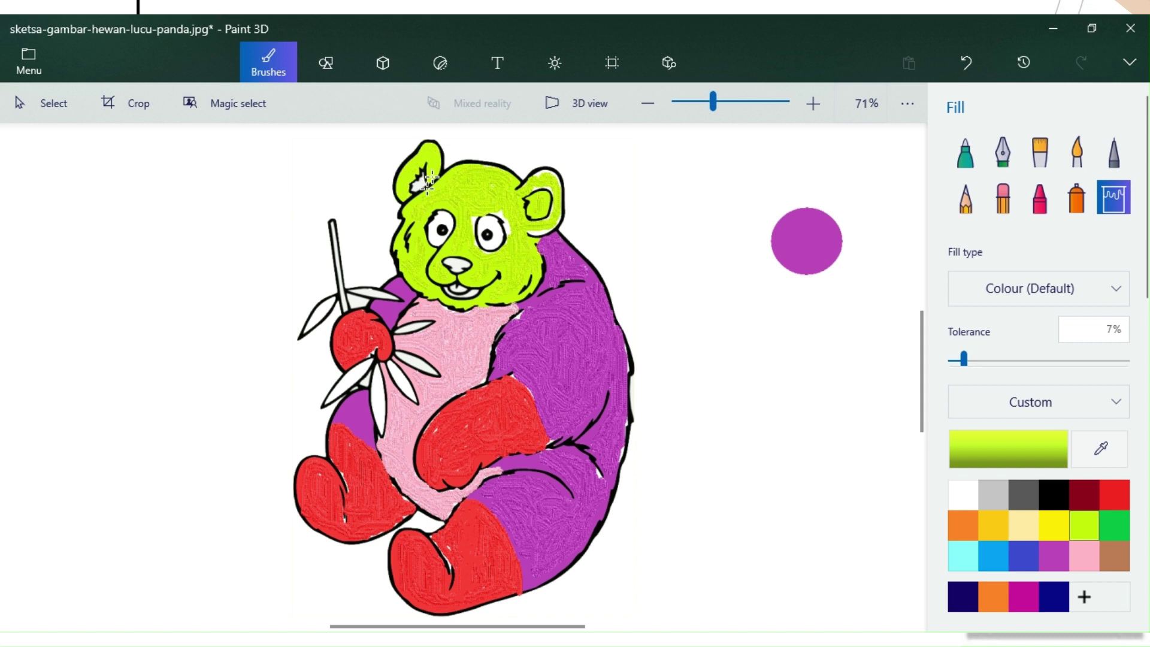
left_click(424, 188)
key("ctrl+z")
left_click(522, 228)
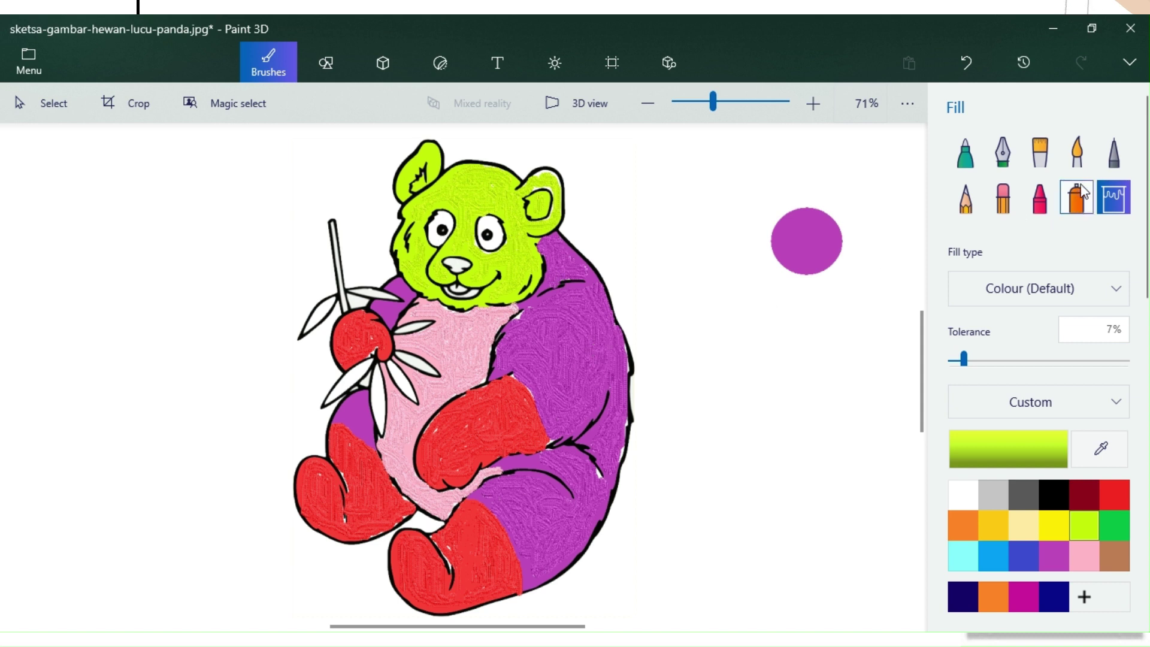
Dab red onto the purple sample circle with the Oil brush and recolour the circle red with Fill.
left_click(1042, 154)
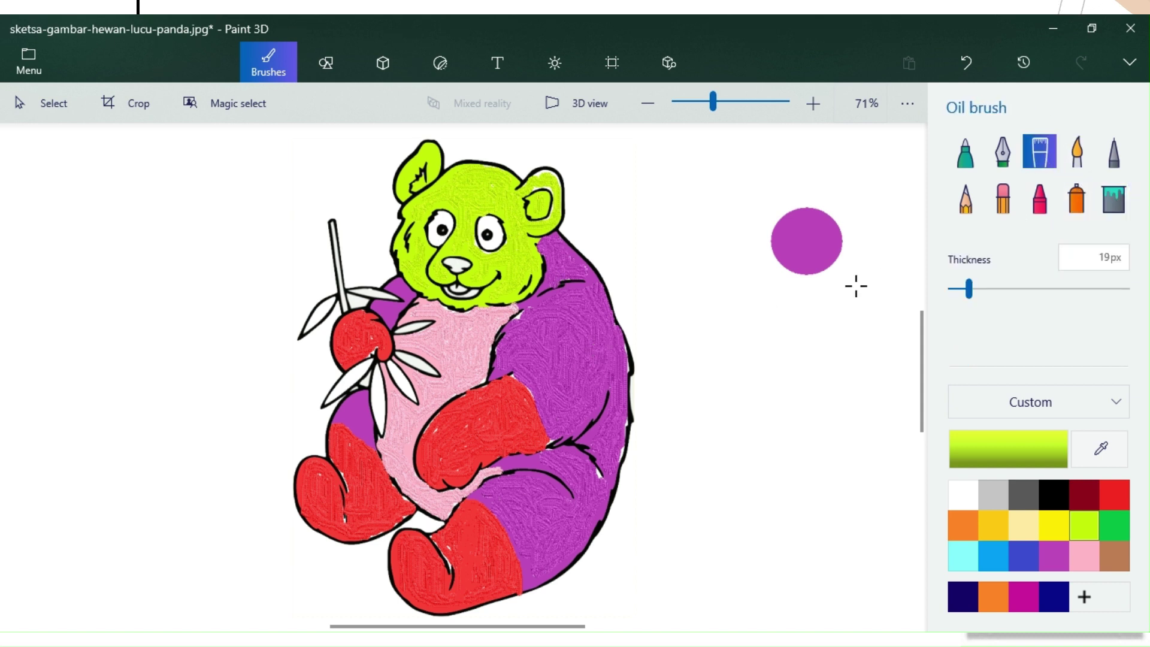
left_click(1109, 492)
left_click(803, 241)
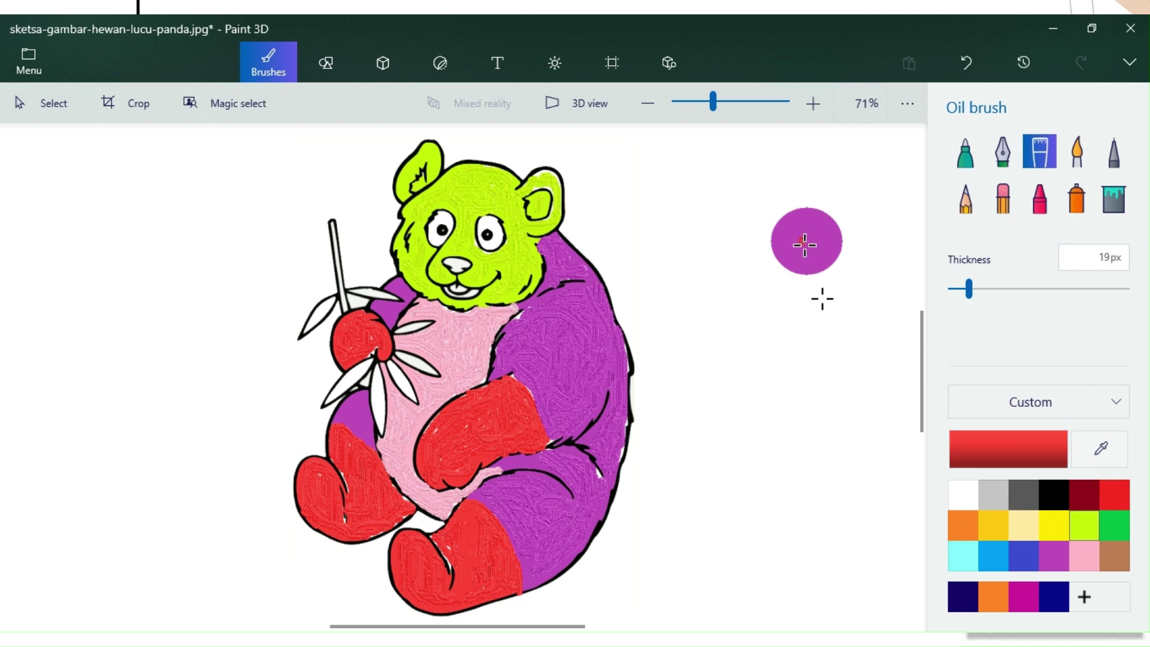
left_click(1105, 206)
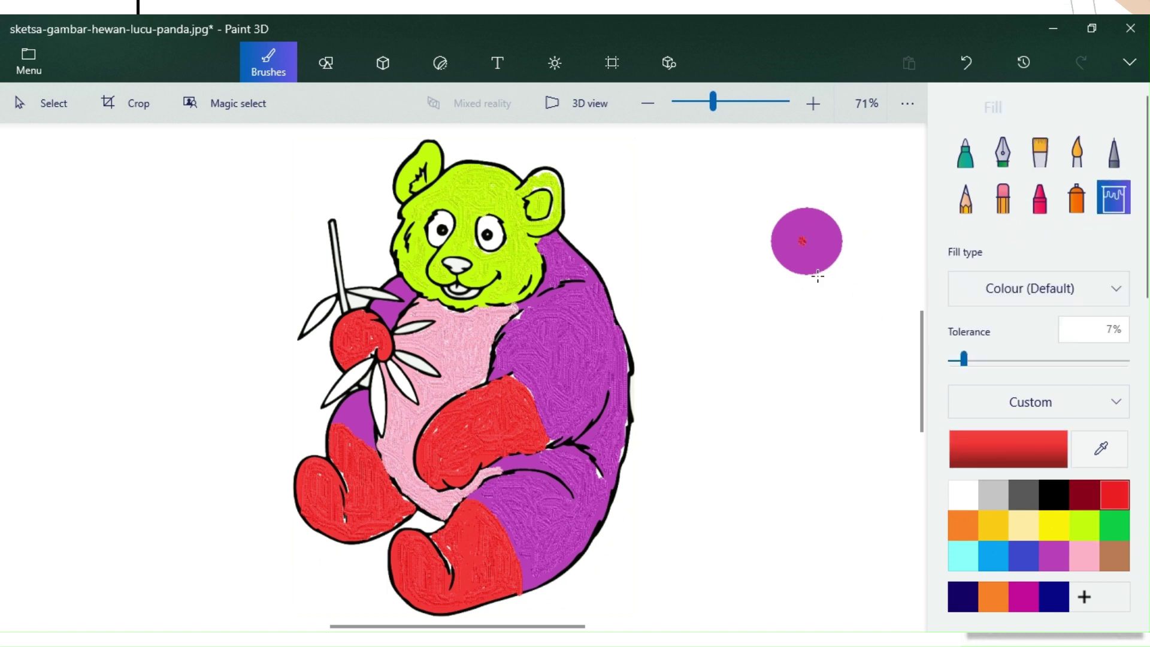
left_click(803, 251)
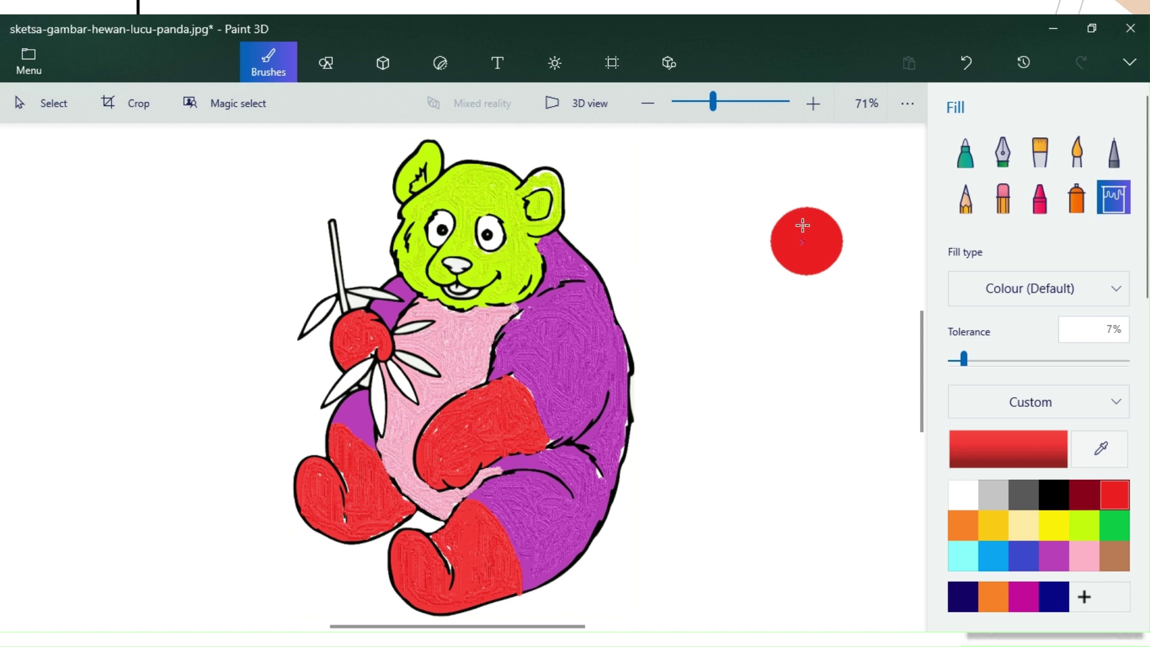
Fill the panda's nose and the inside of its mouth with red.
left_click(457, 266)
left_click(461, 291)
left_click(463, 291)
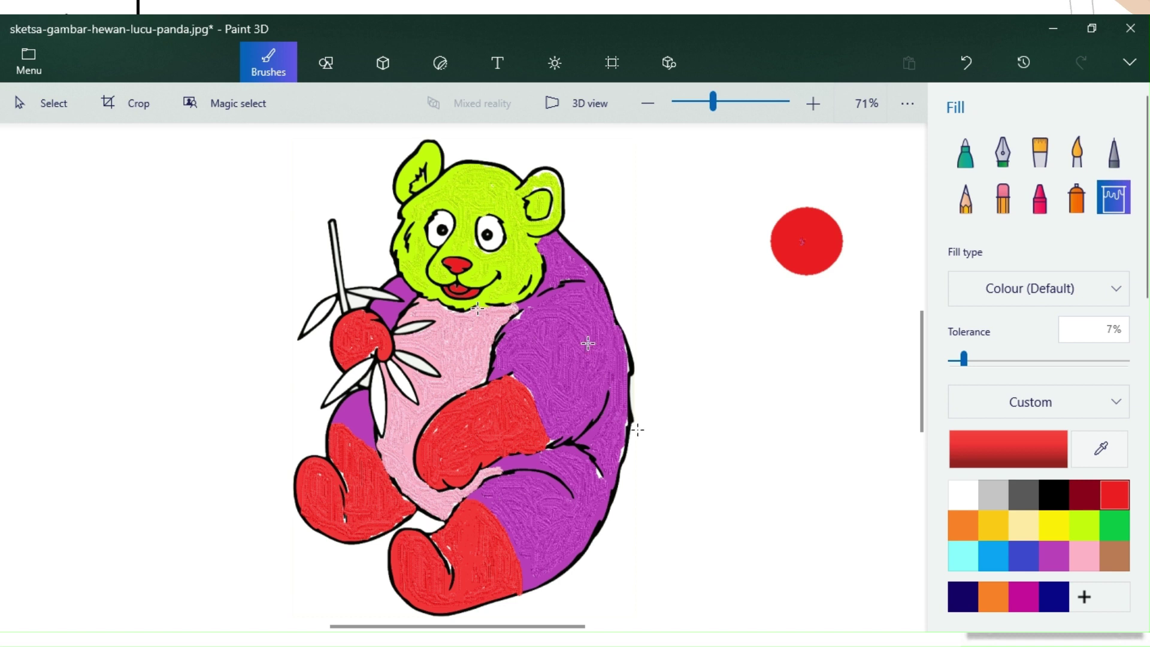
Fill the sample circle, the bamboo stem and the bamboo leaves around the raised paw with green.
left_click(1117, 520)
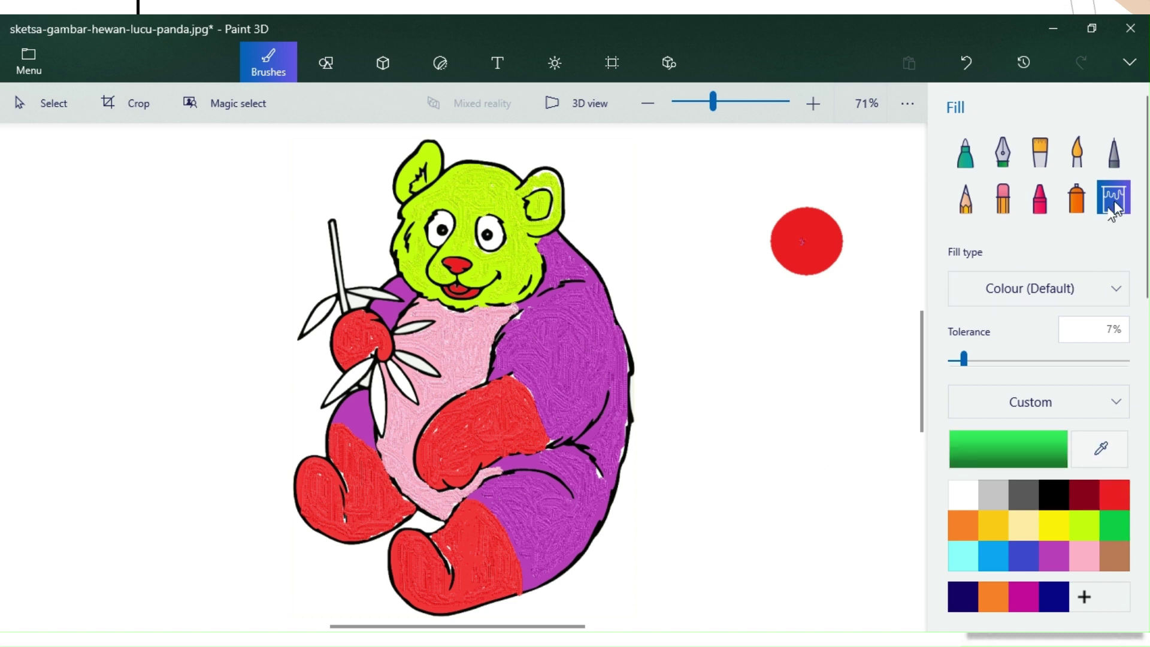
left_click(797, 249)
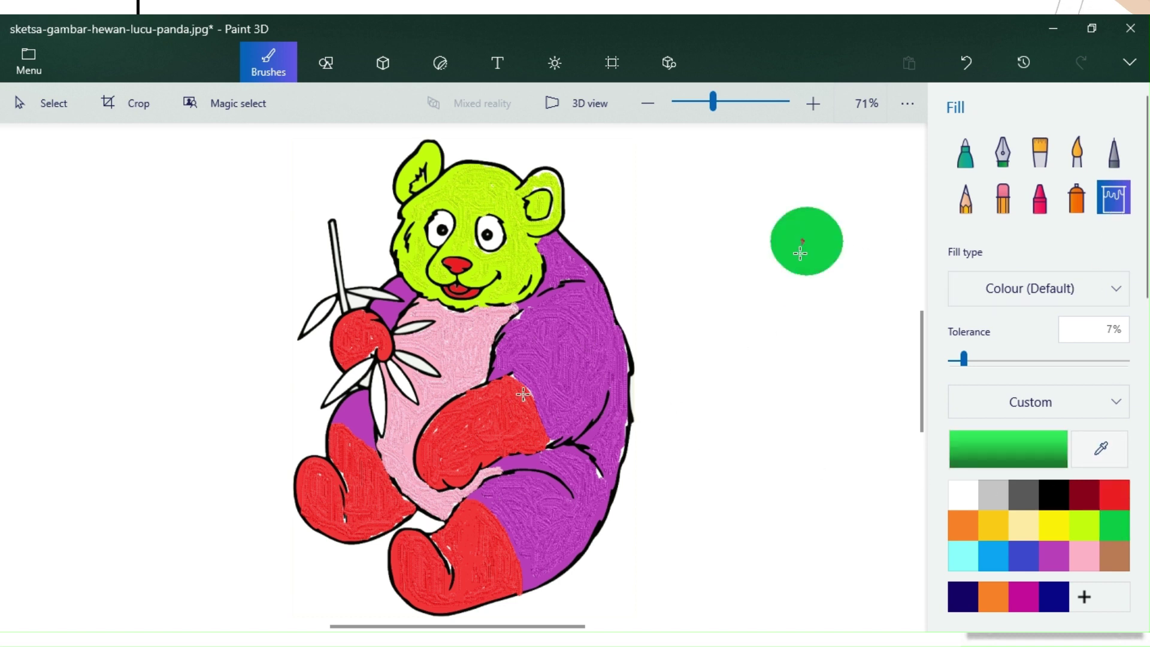
left_click(414, 388)
left_click(412, 359)
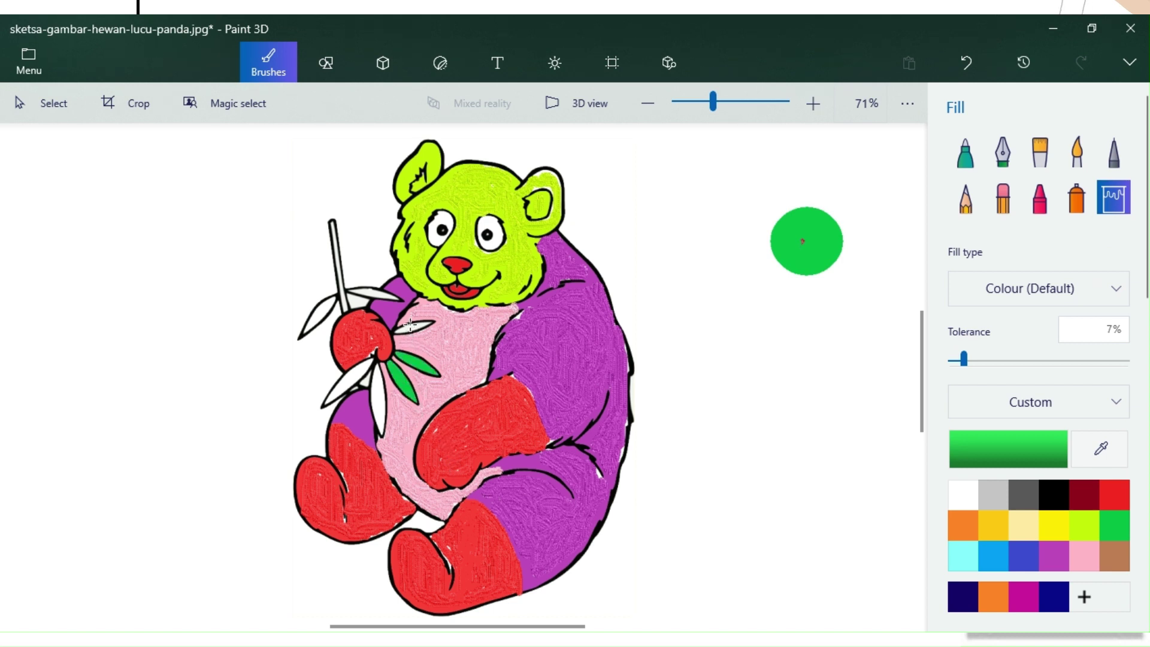
left_click(410, 327)
left_click(376, 393)
left_click(353, 373)
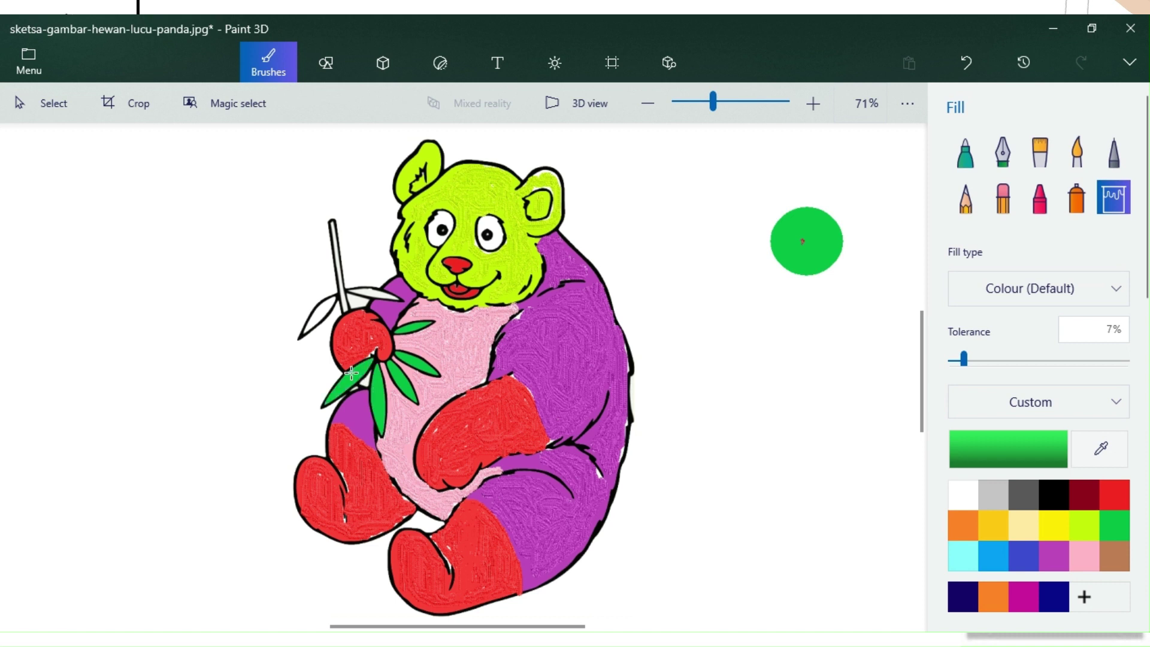
left_click(344, 300)
left_click(369, 291)
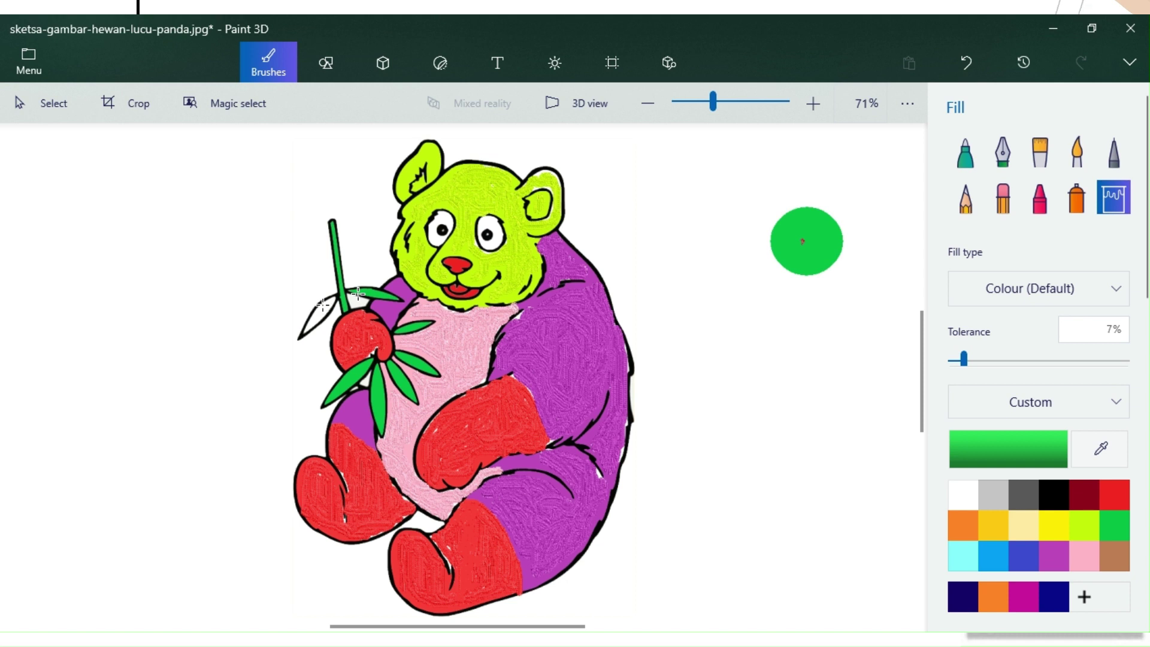